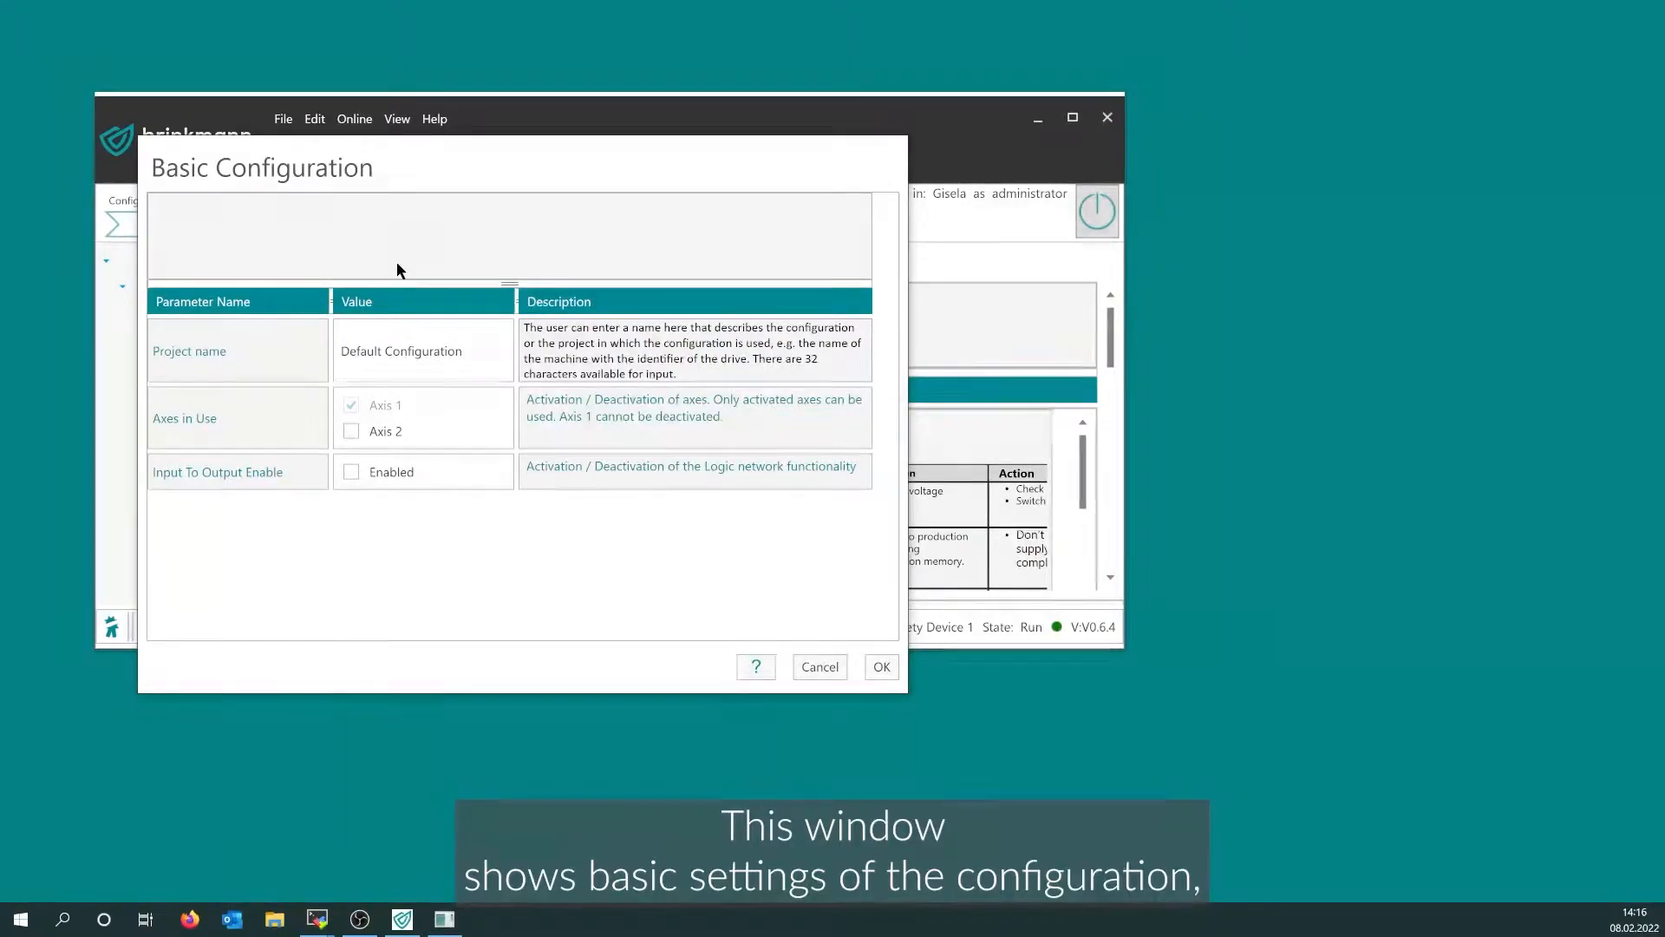
Replace the project name in the basic configuration with the signed-in person's first name in possessive form plus "Configuration", and accept the settings
left_click(468, 351)
key("BackSpace")
key("BackSpace")
key("BackSpace")
key("BackSpace")
key("BackSpace")
key("BackSpace")
key("BackSpace")
key("BackSpace")
key("BackSpace")
key("BackSpace")
key("BackSpace")
key("BackSpace")
key("BackSpace")
key("BackSpace")
key("BackSpace")
key("BackSpace")
key("BackSpace")
key("BackSpace")
key("BackSpace")
key("BackSpace")
key("BackSpace")
type("Gisela's Configuration")
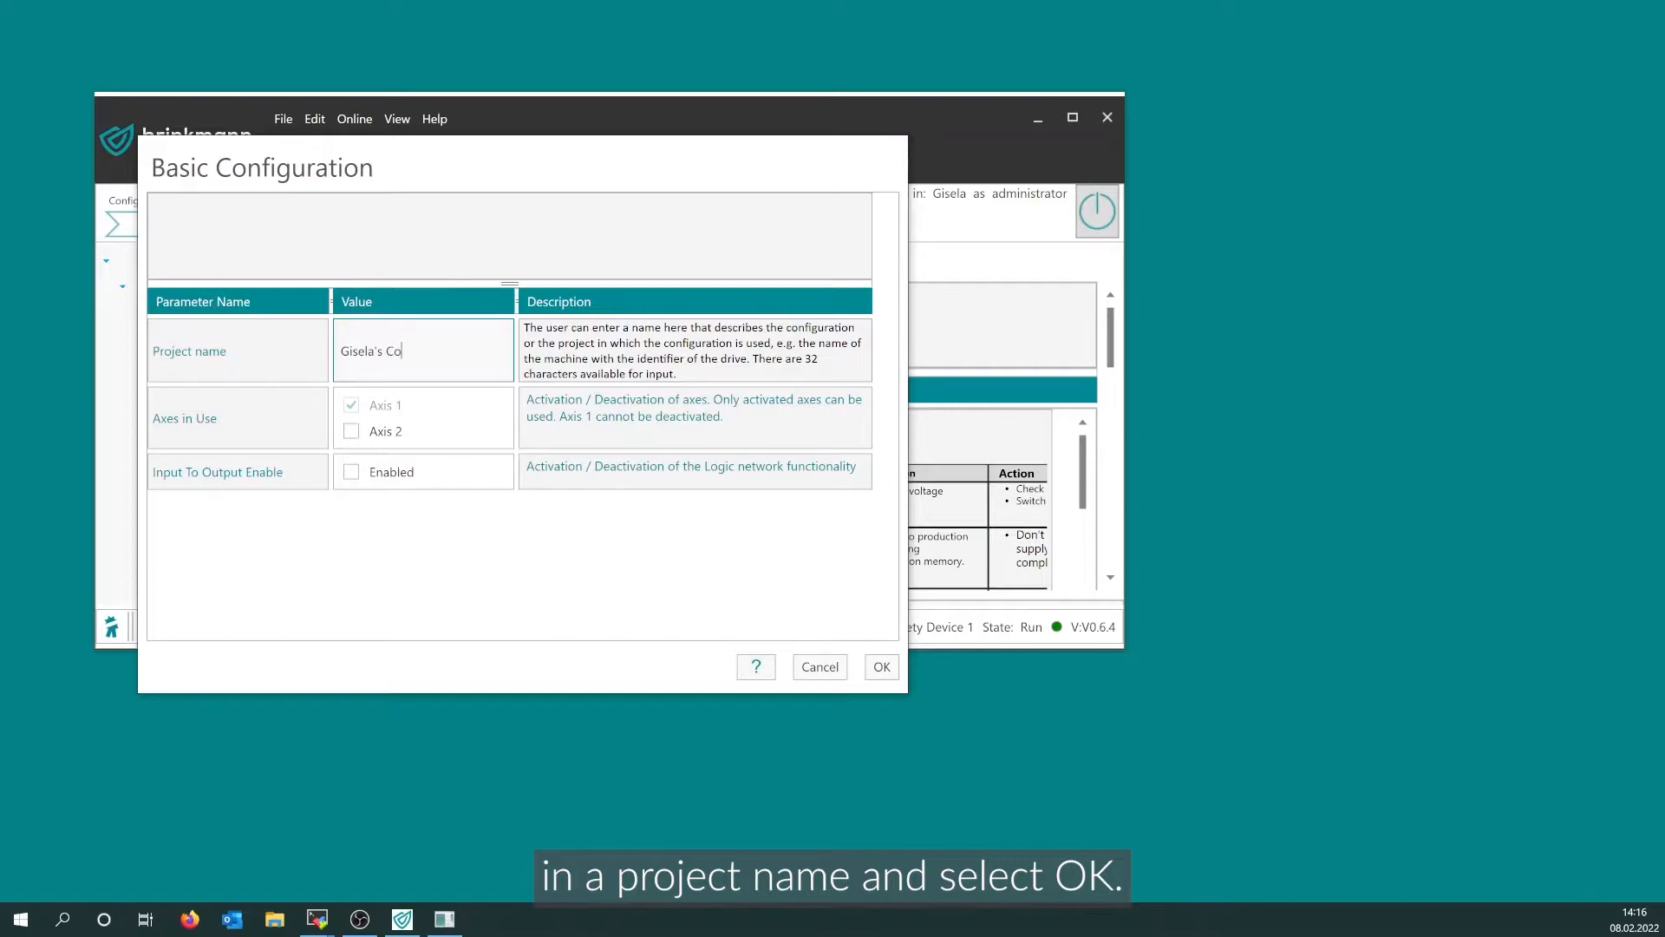
key("Return")
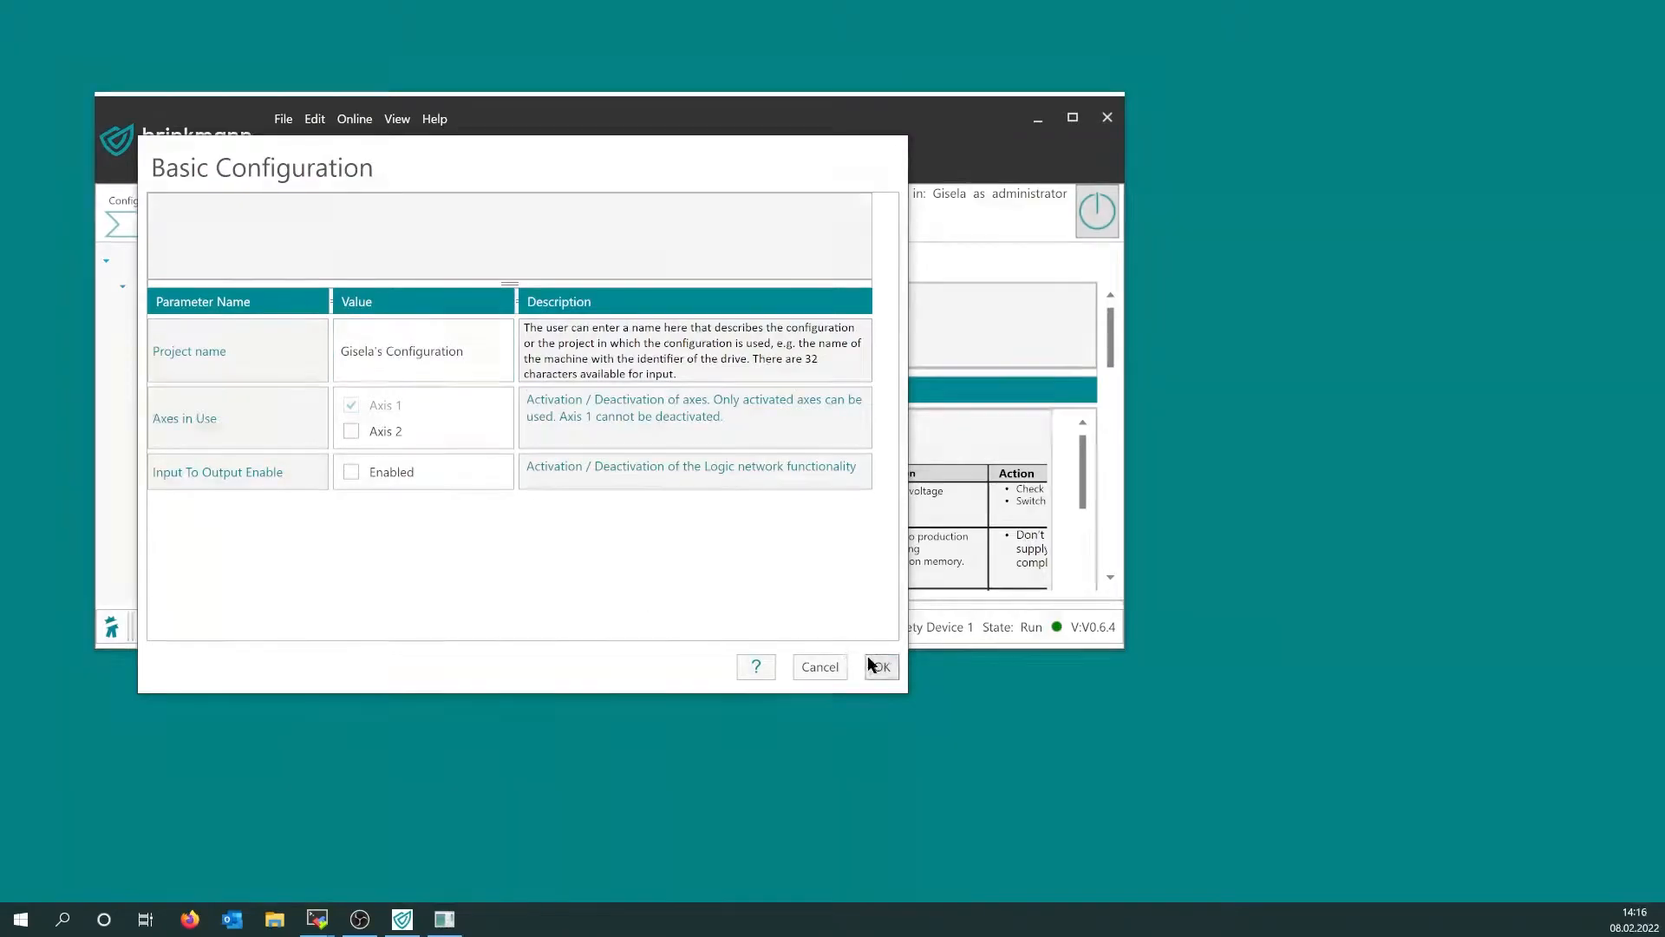
left_click(878, 666)
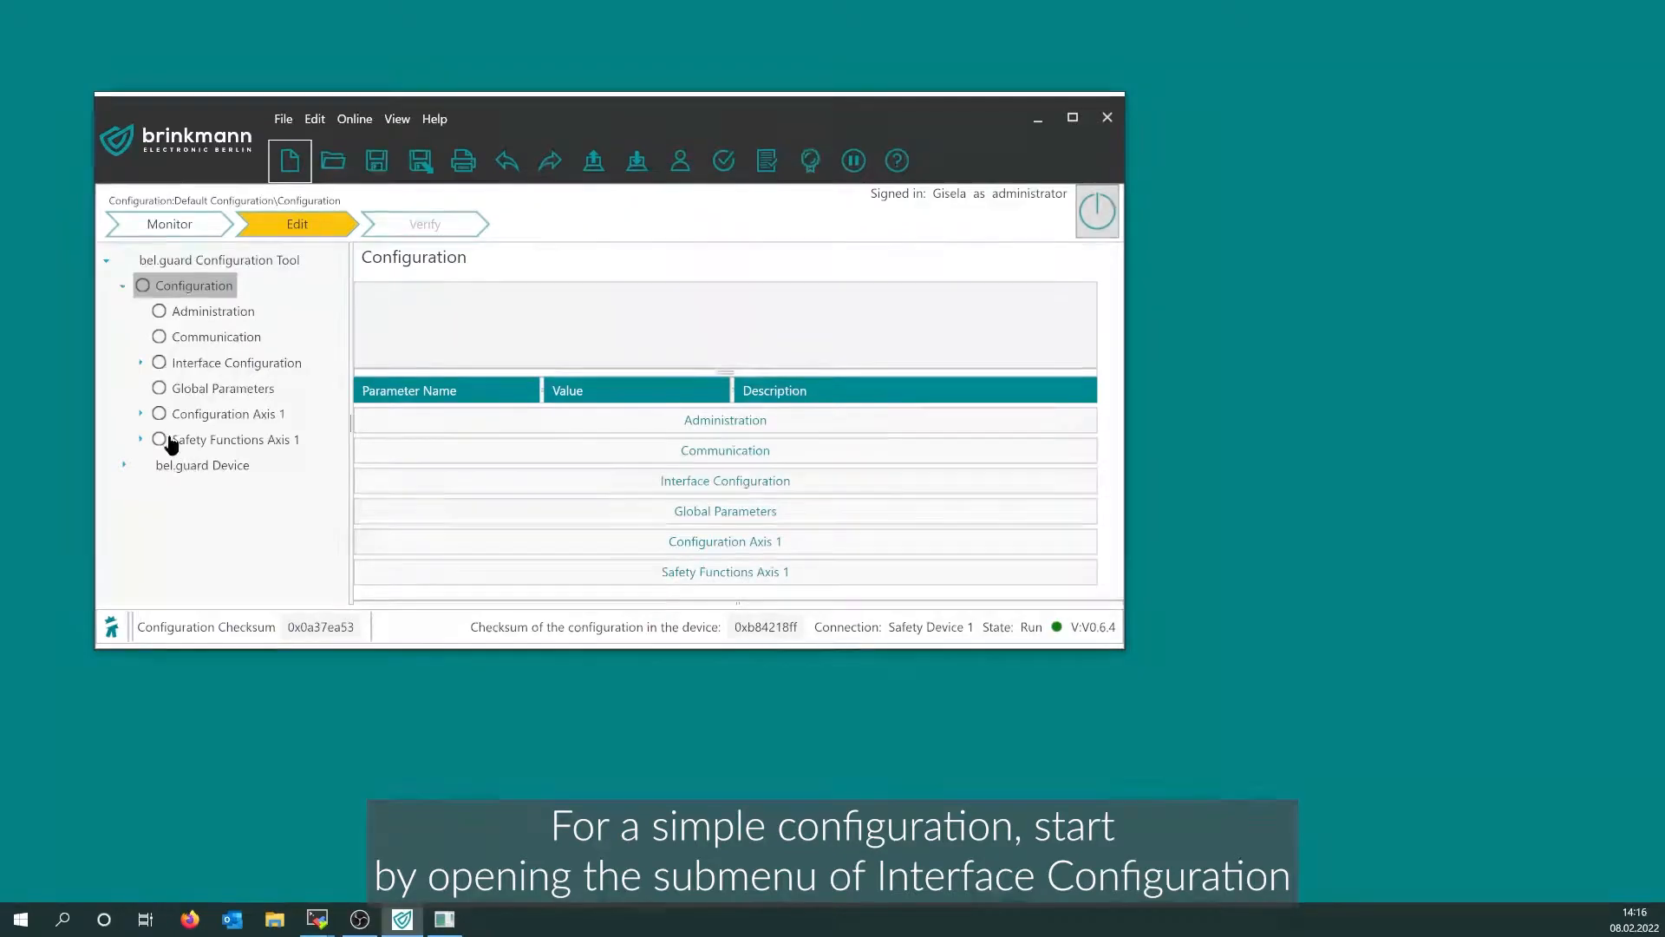
Configure digital input DI1 in the interface configuration with the name "Button" and Single-Channel input mode
left_click(144, 364)
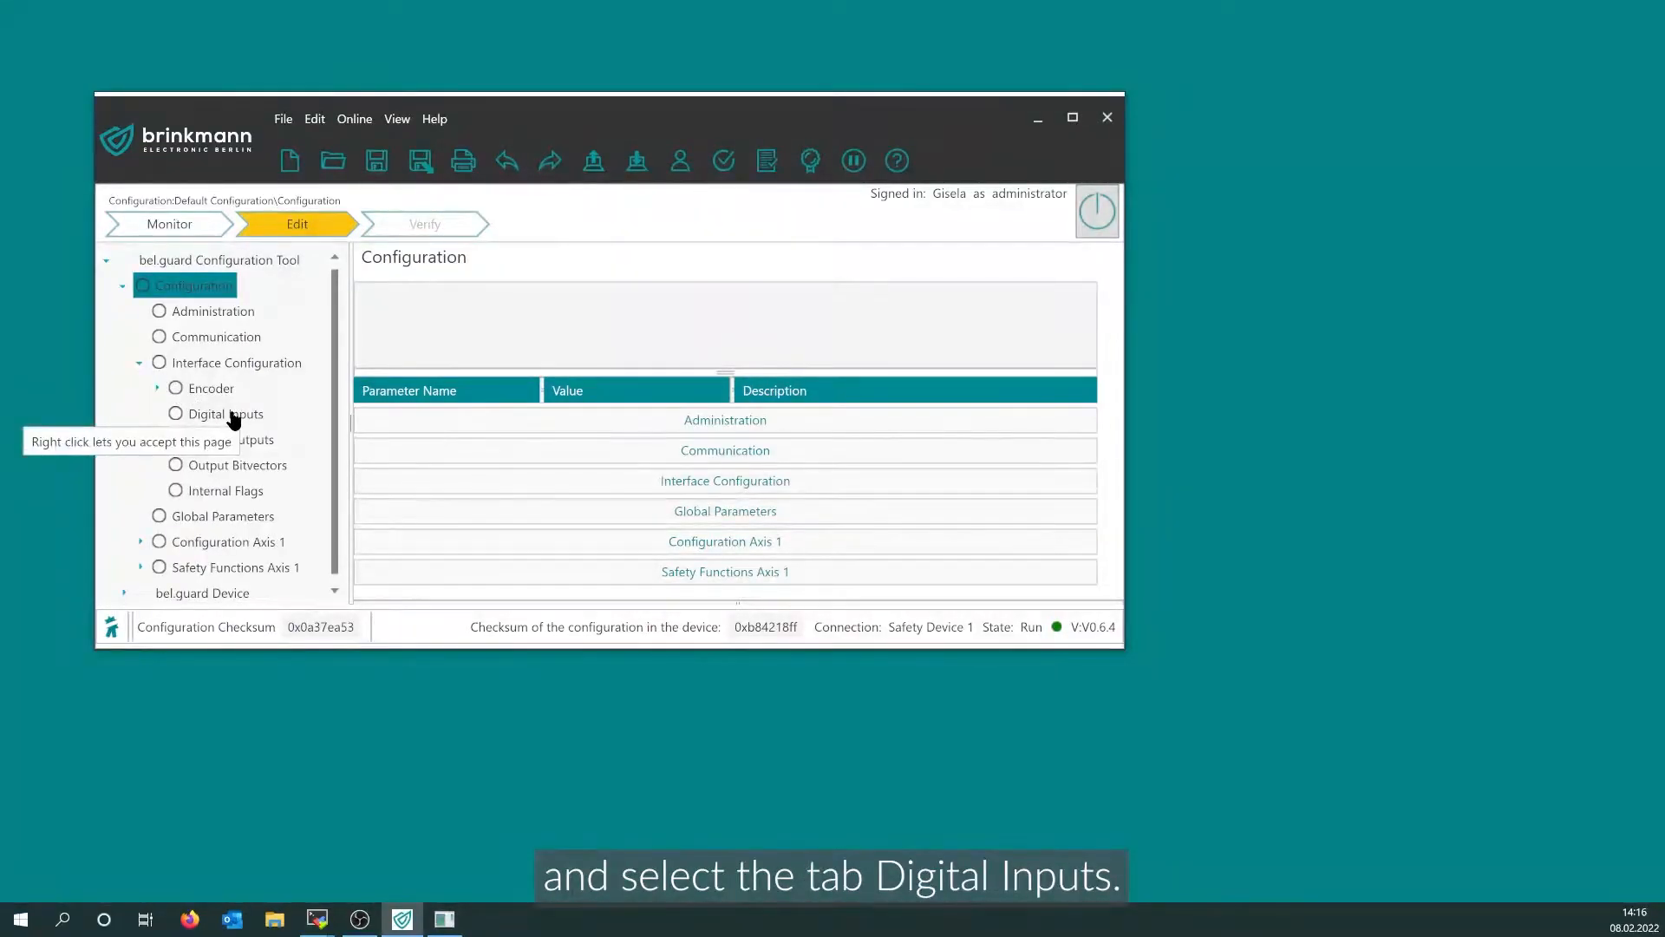
left_click(174, 424)
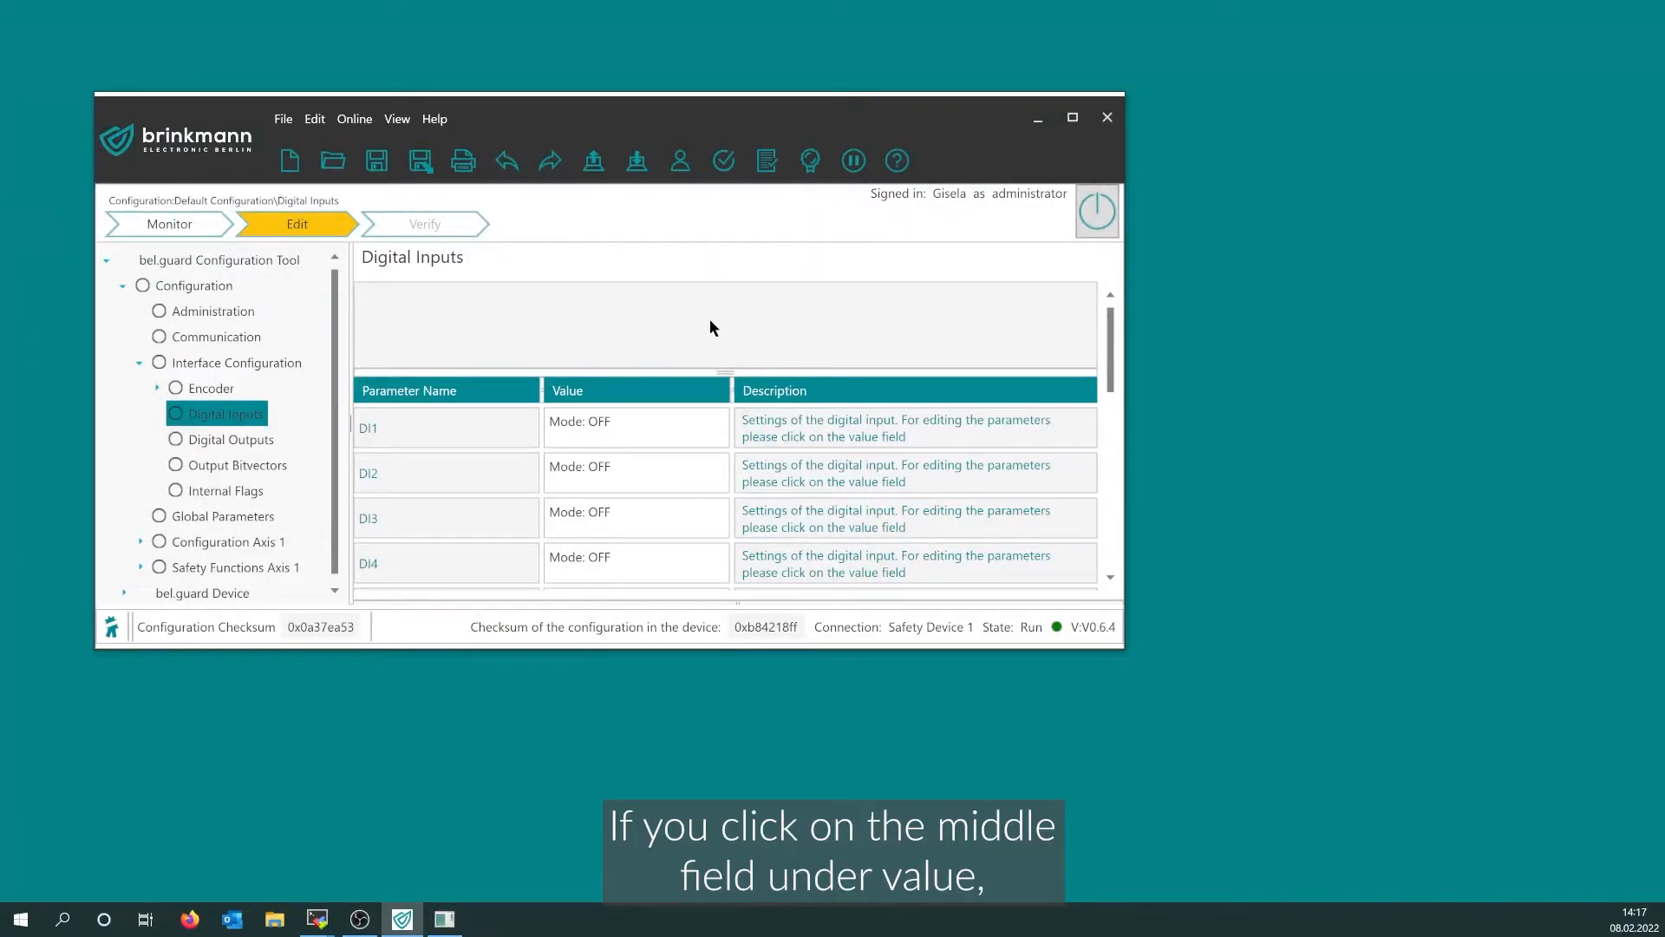
left_click(634, 427)
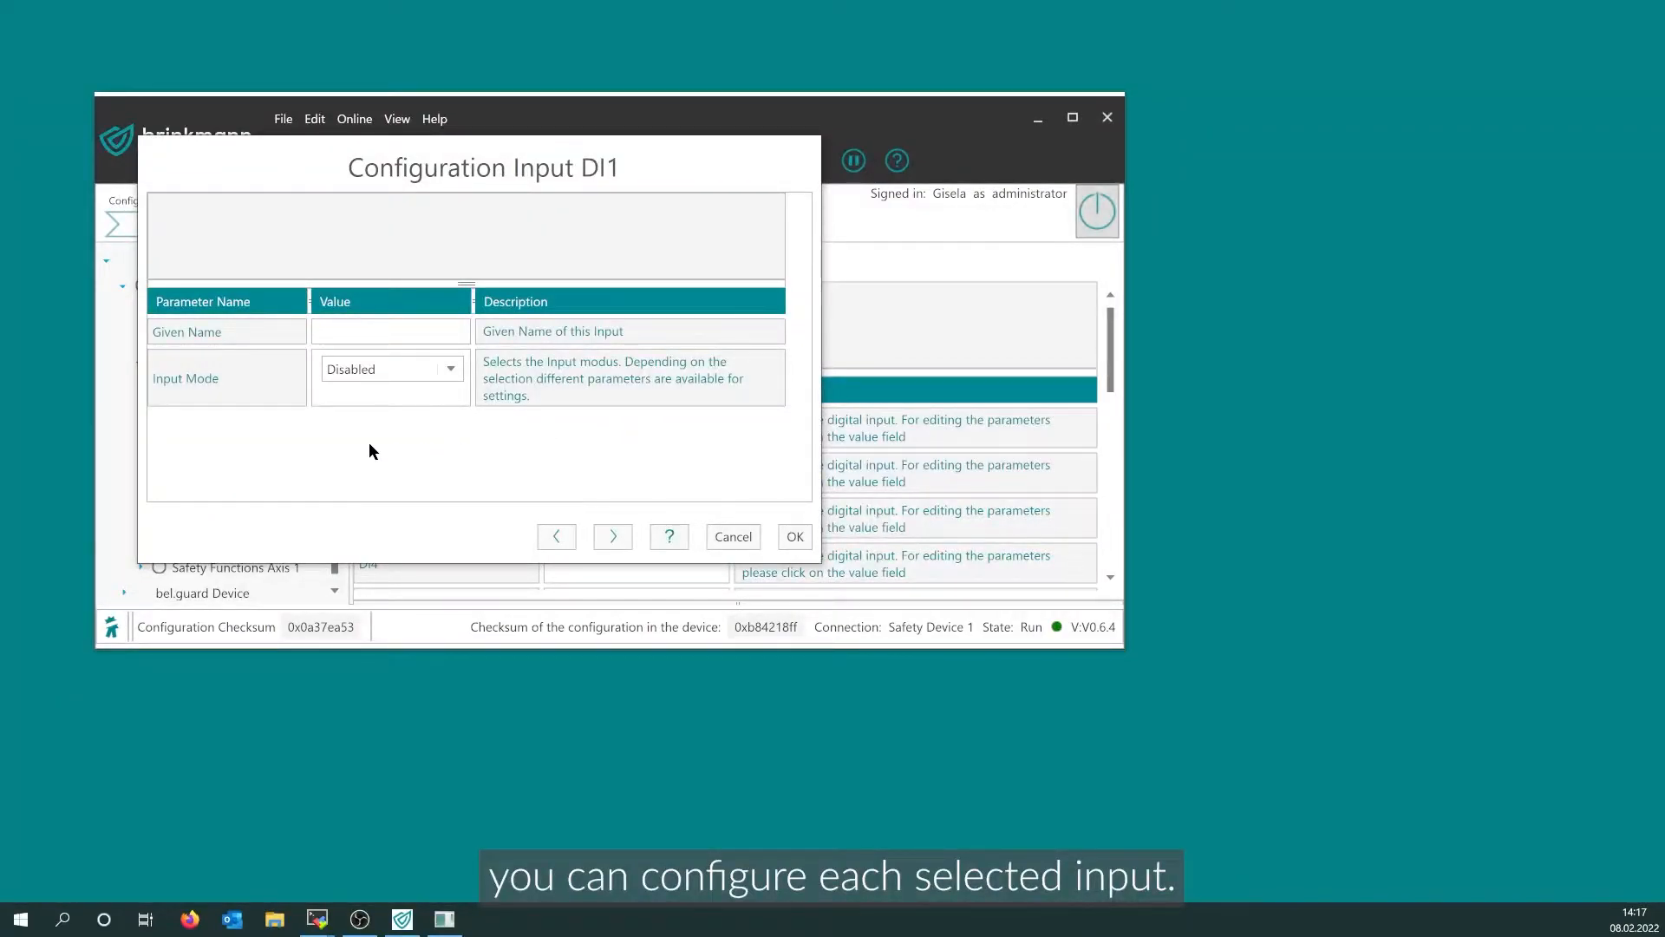
left_click(360, 331)
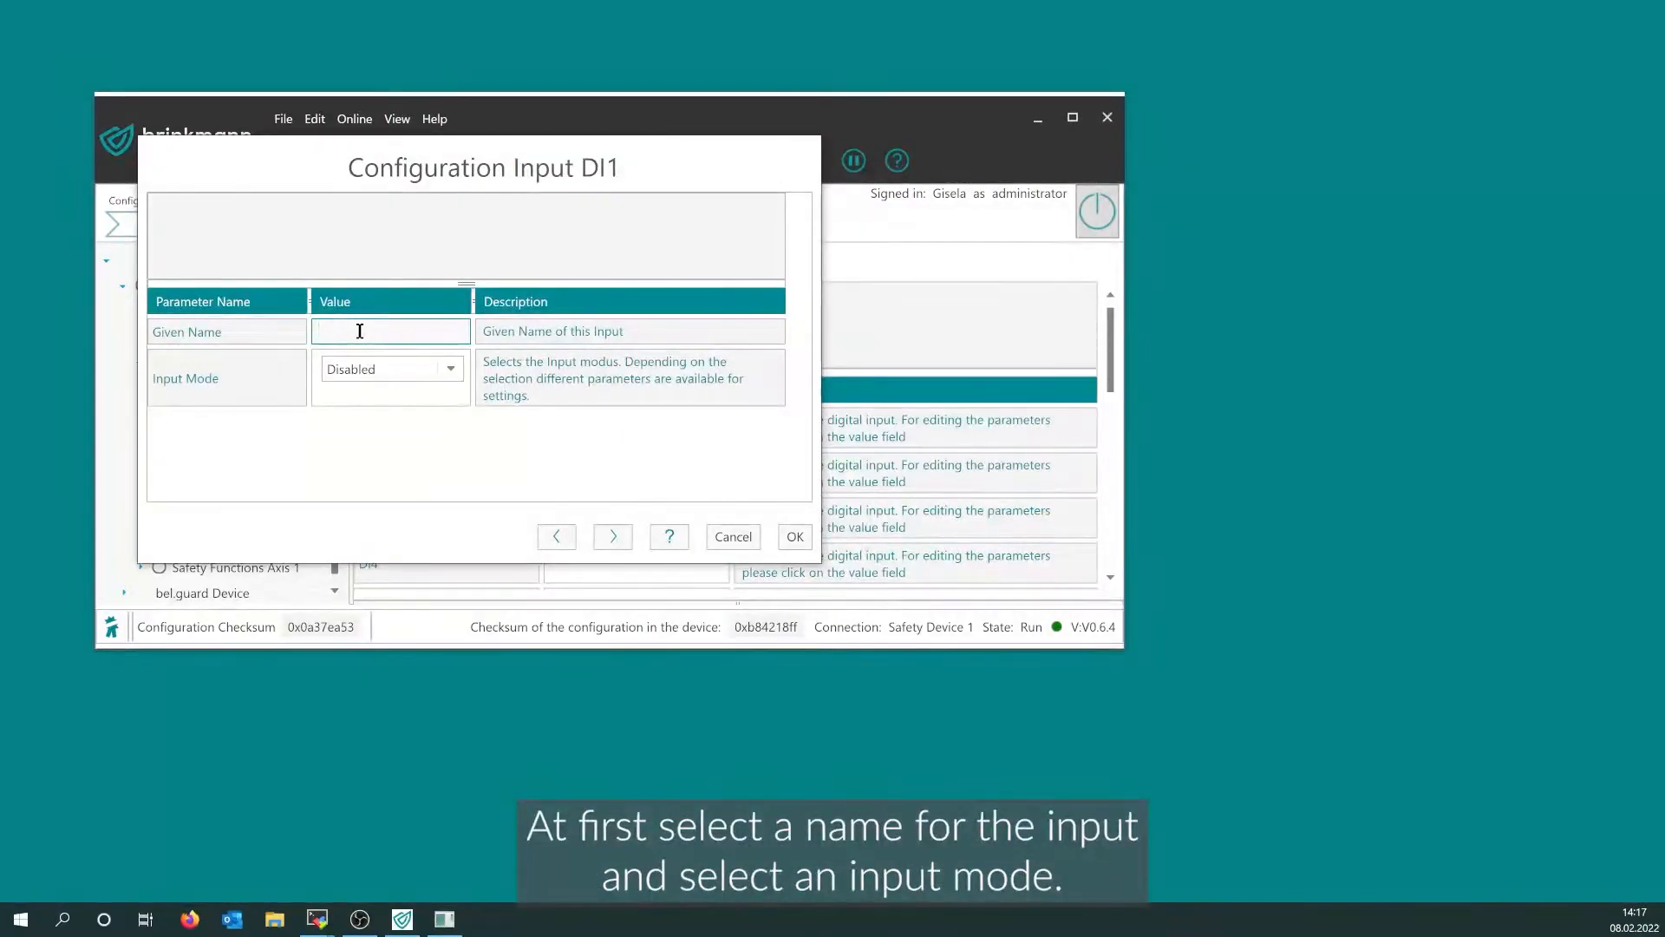
type("Button")
left_click(443, 377)
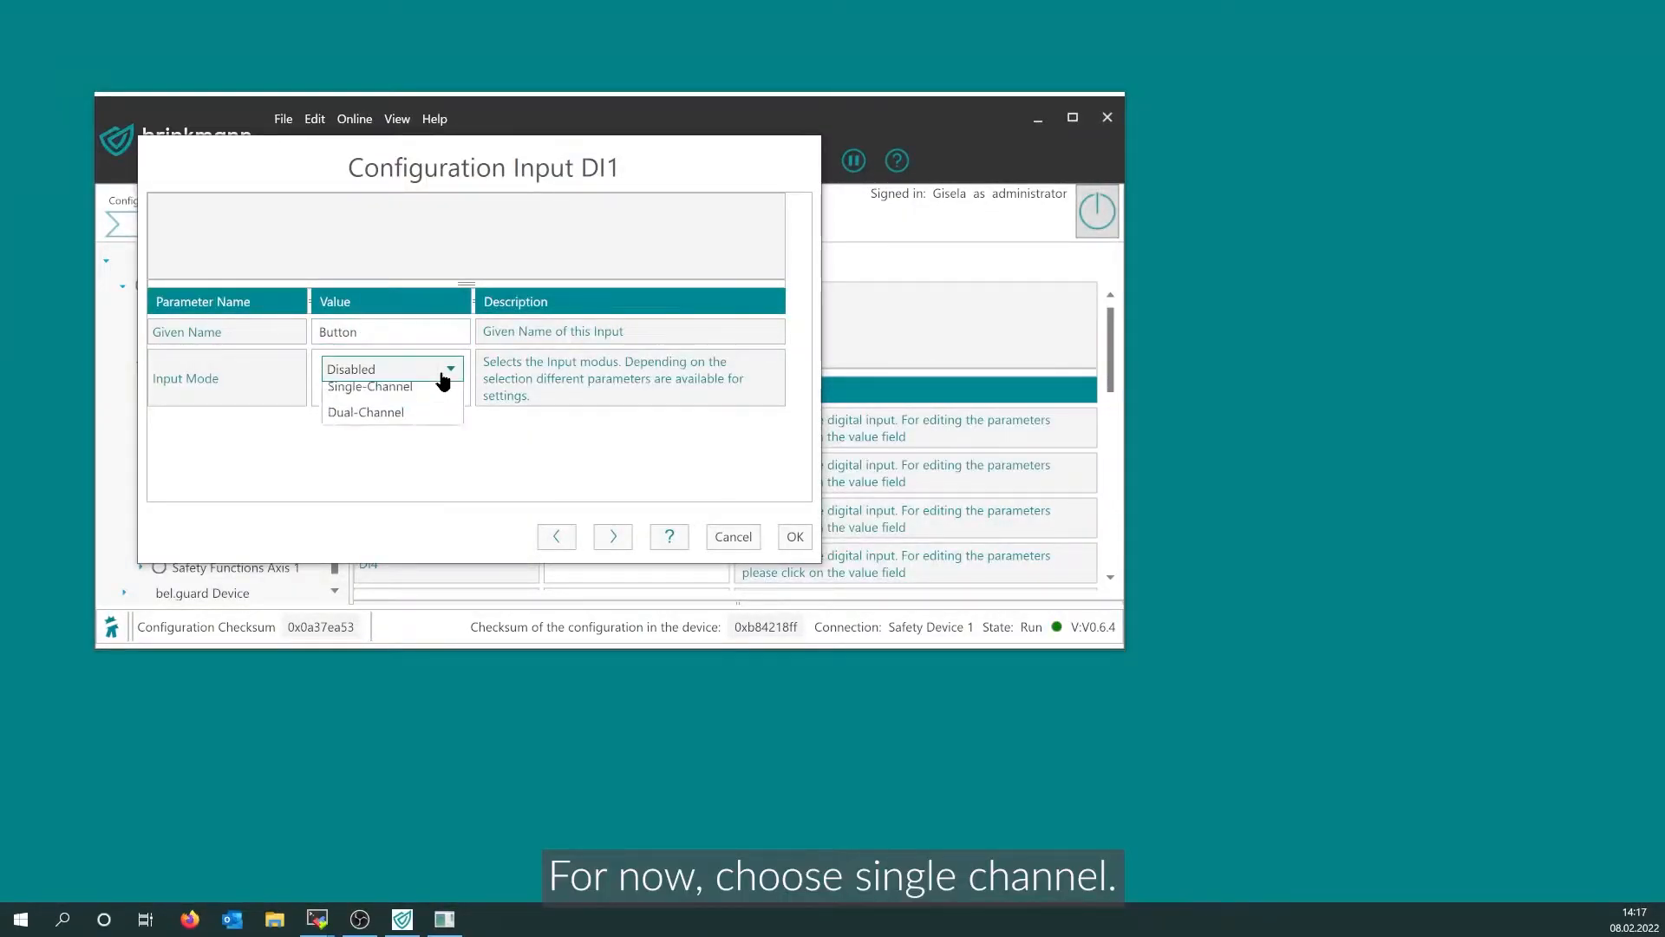
left_click(427, 422)
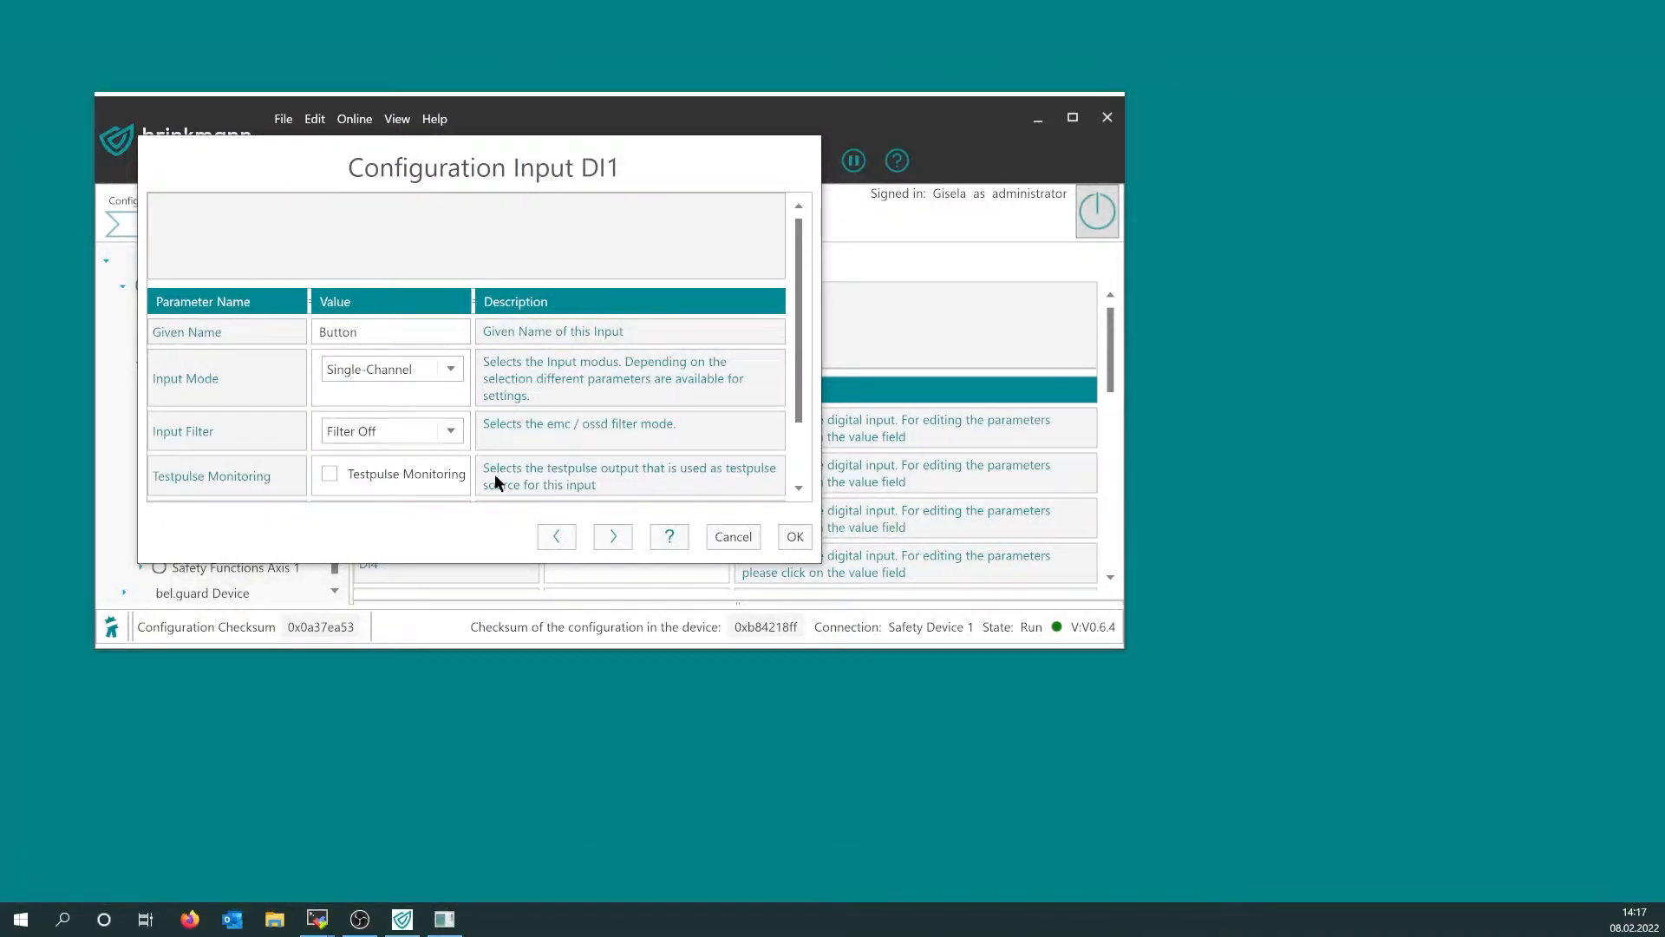
scroll(604, 399, "down", 1)
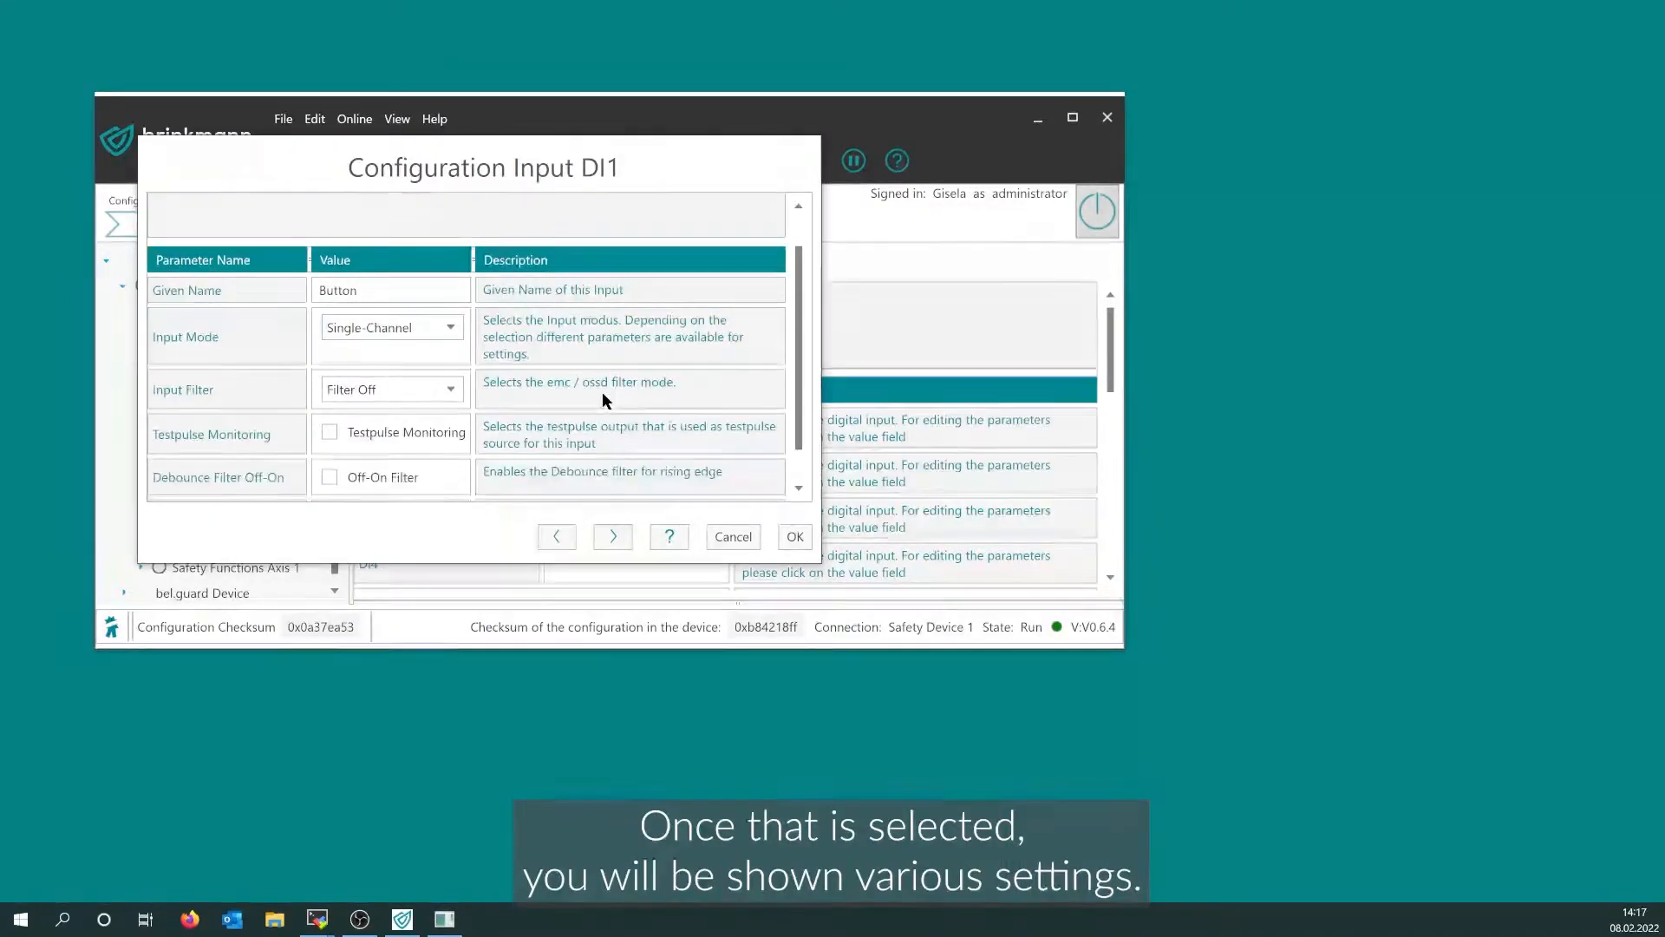
scroll(604, 398, "down", 1)
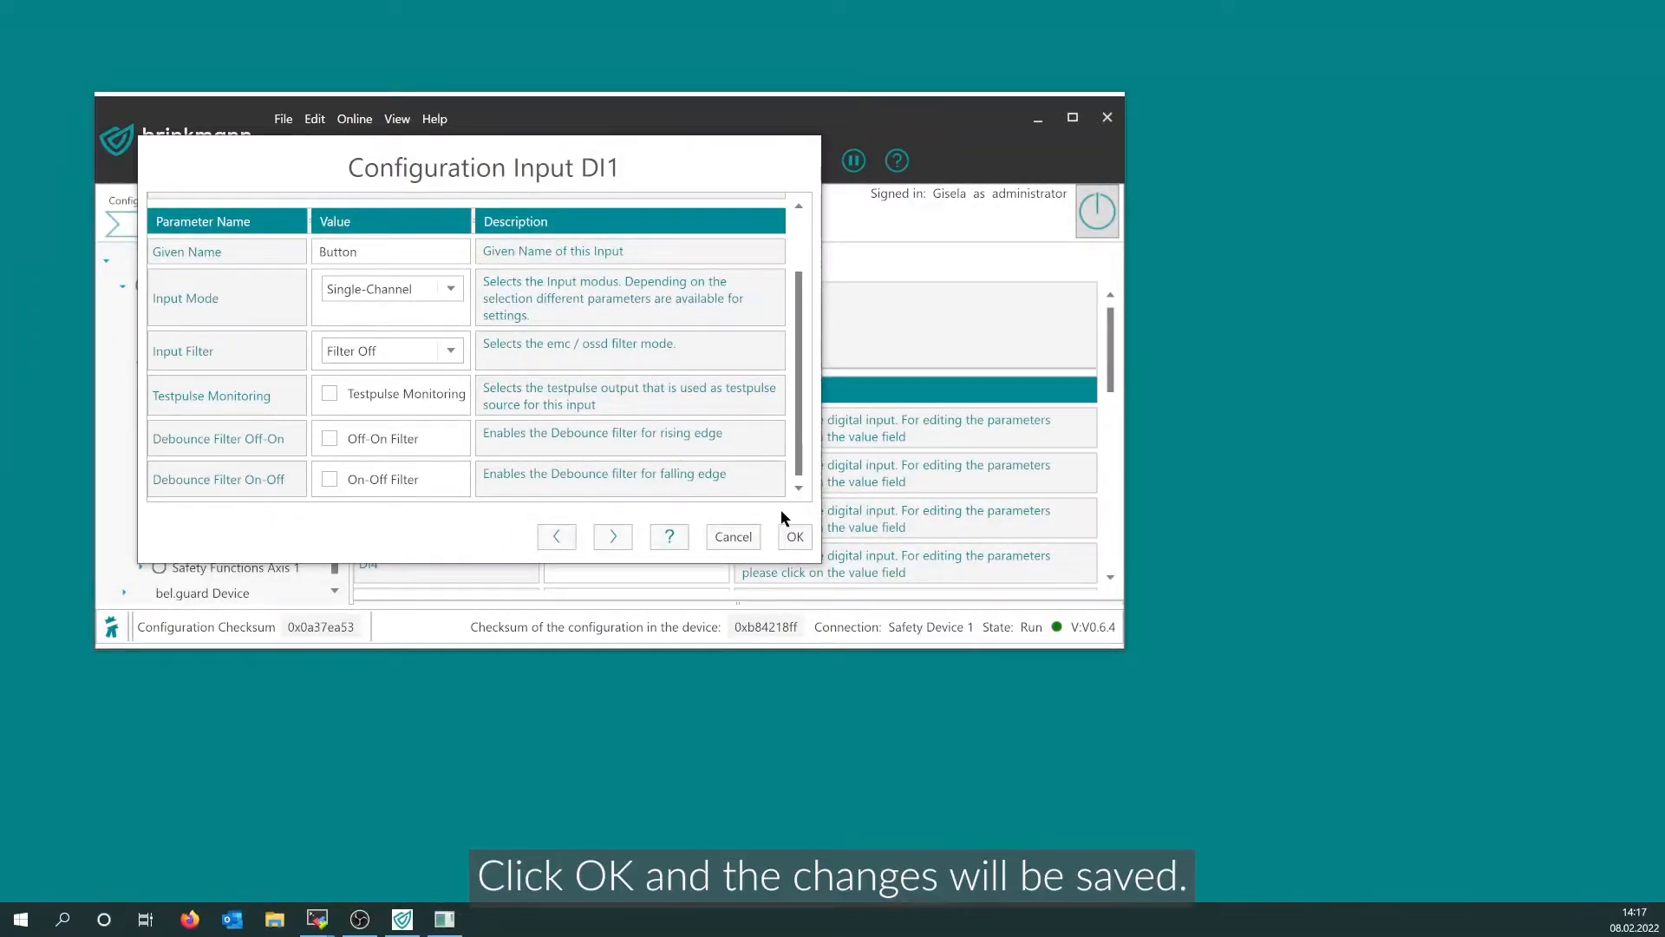
left_click(796, 537)
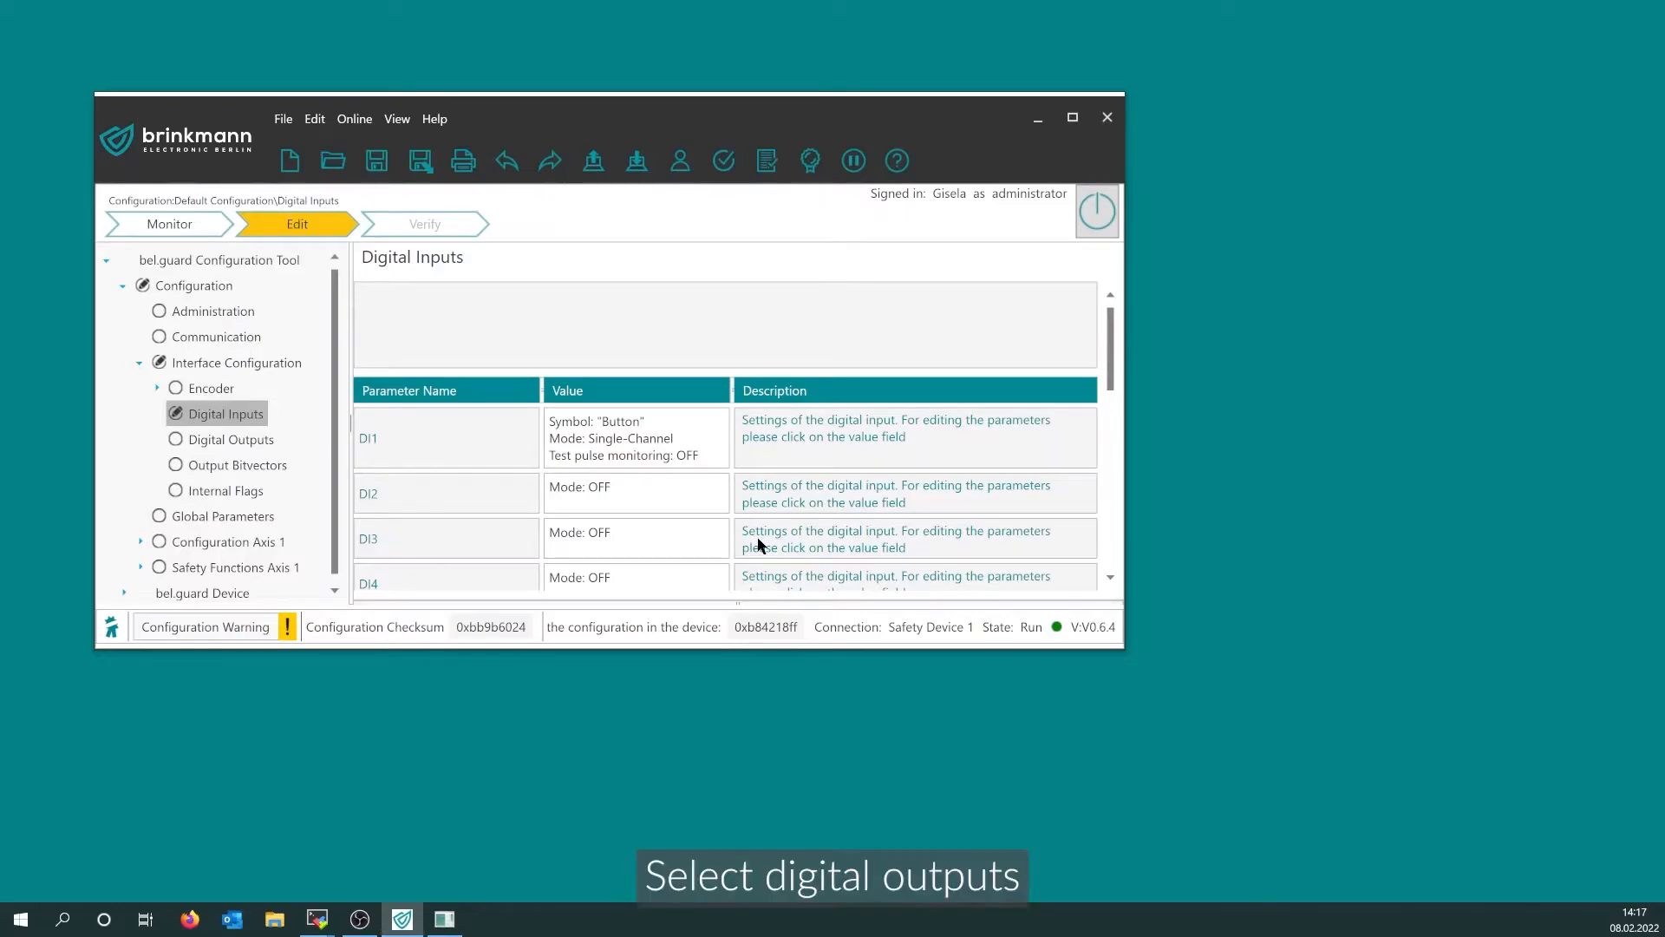
Configure digital output DO1 with the name "Motor Off" and Single Channel output mode, leaving DO2 as it is
left_click(180, 444)
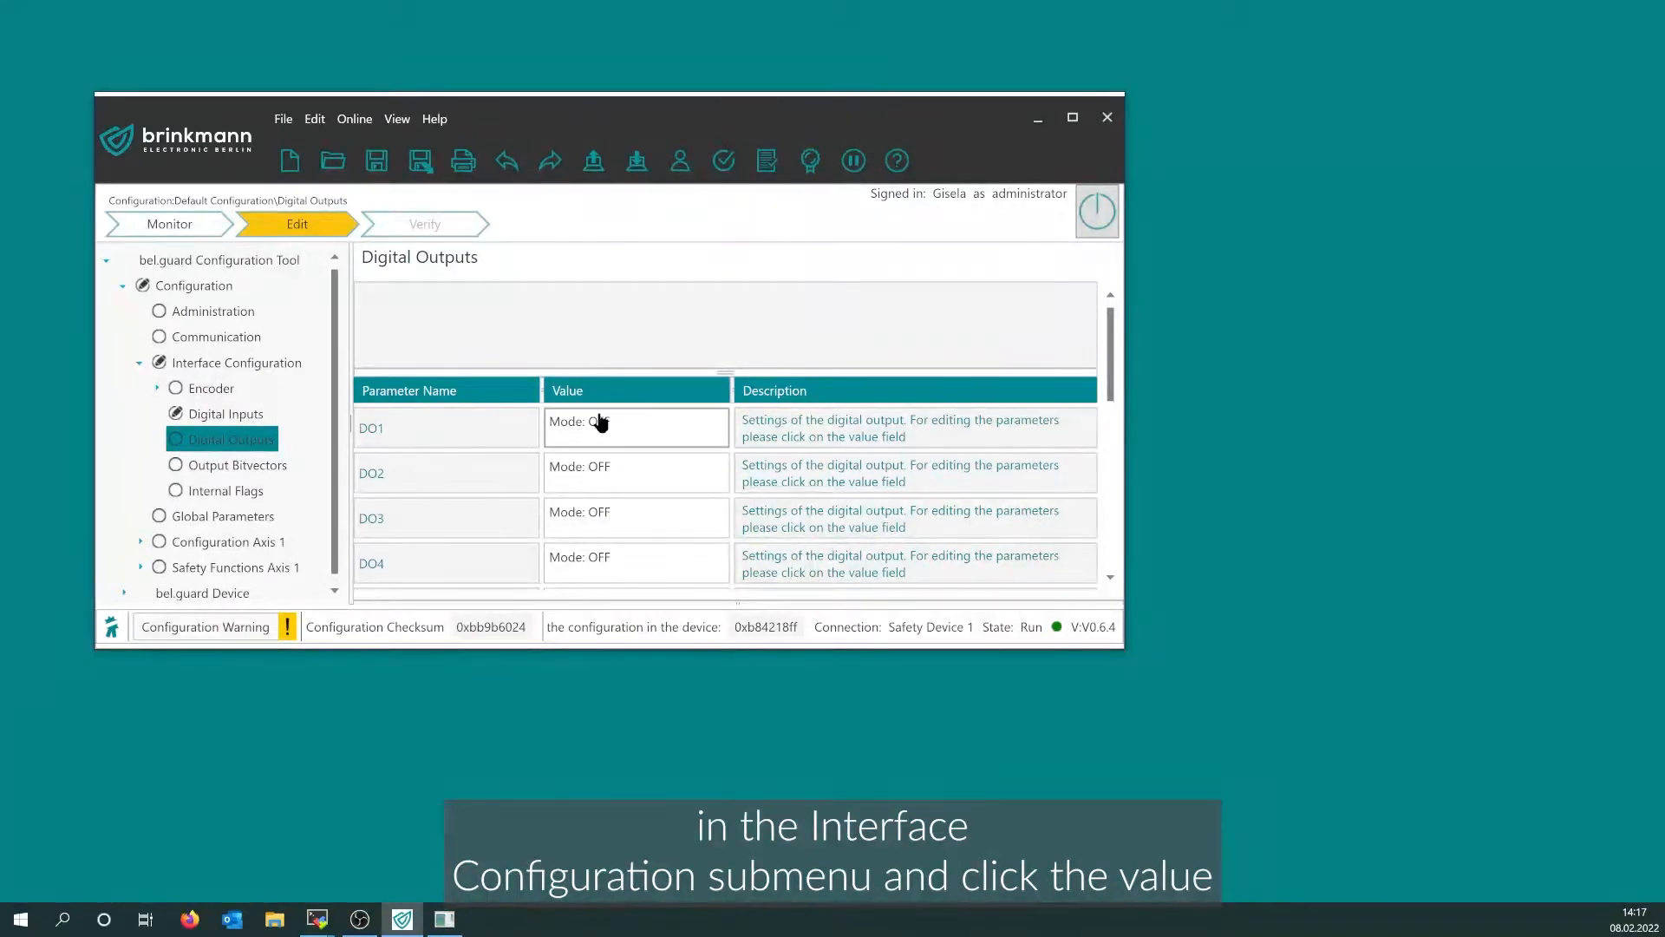
left_click(634, 433)
left_click(347, 331)
type("M")
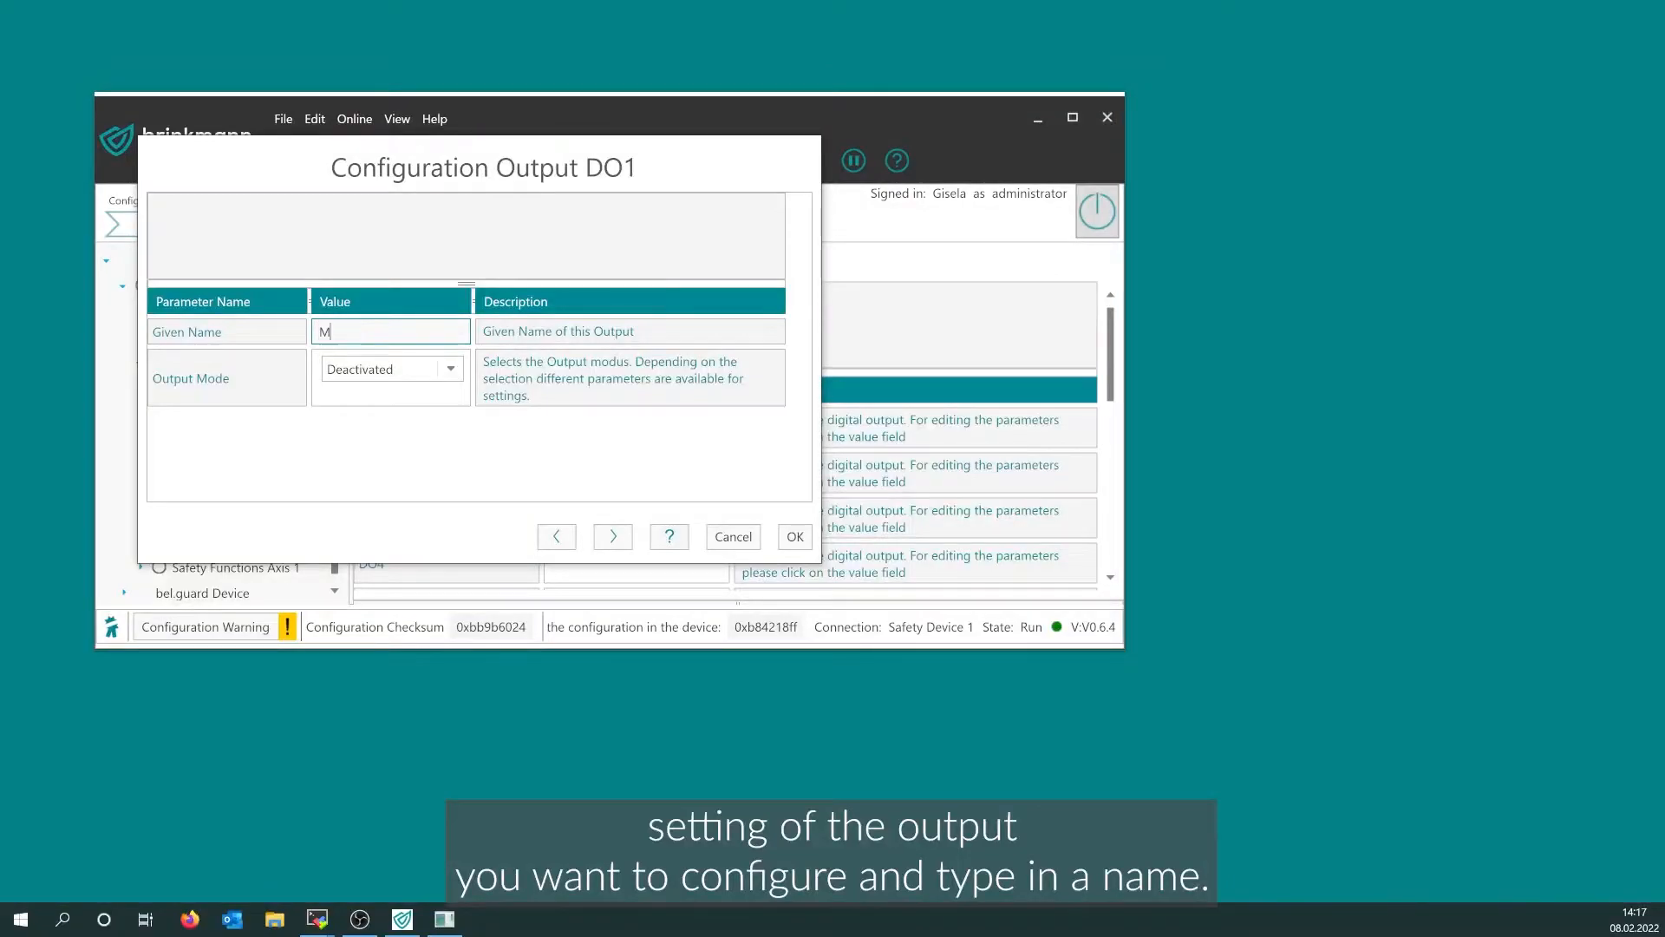
type("otor Off")
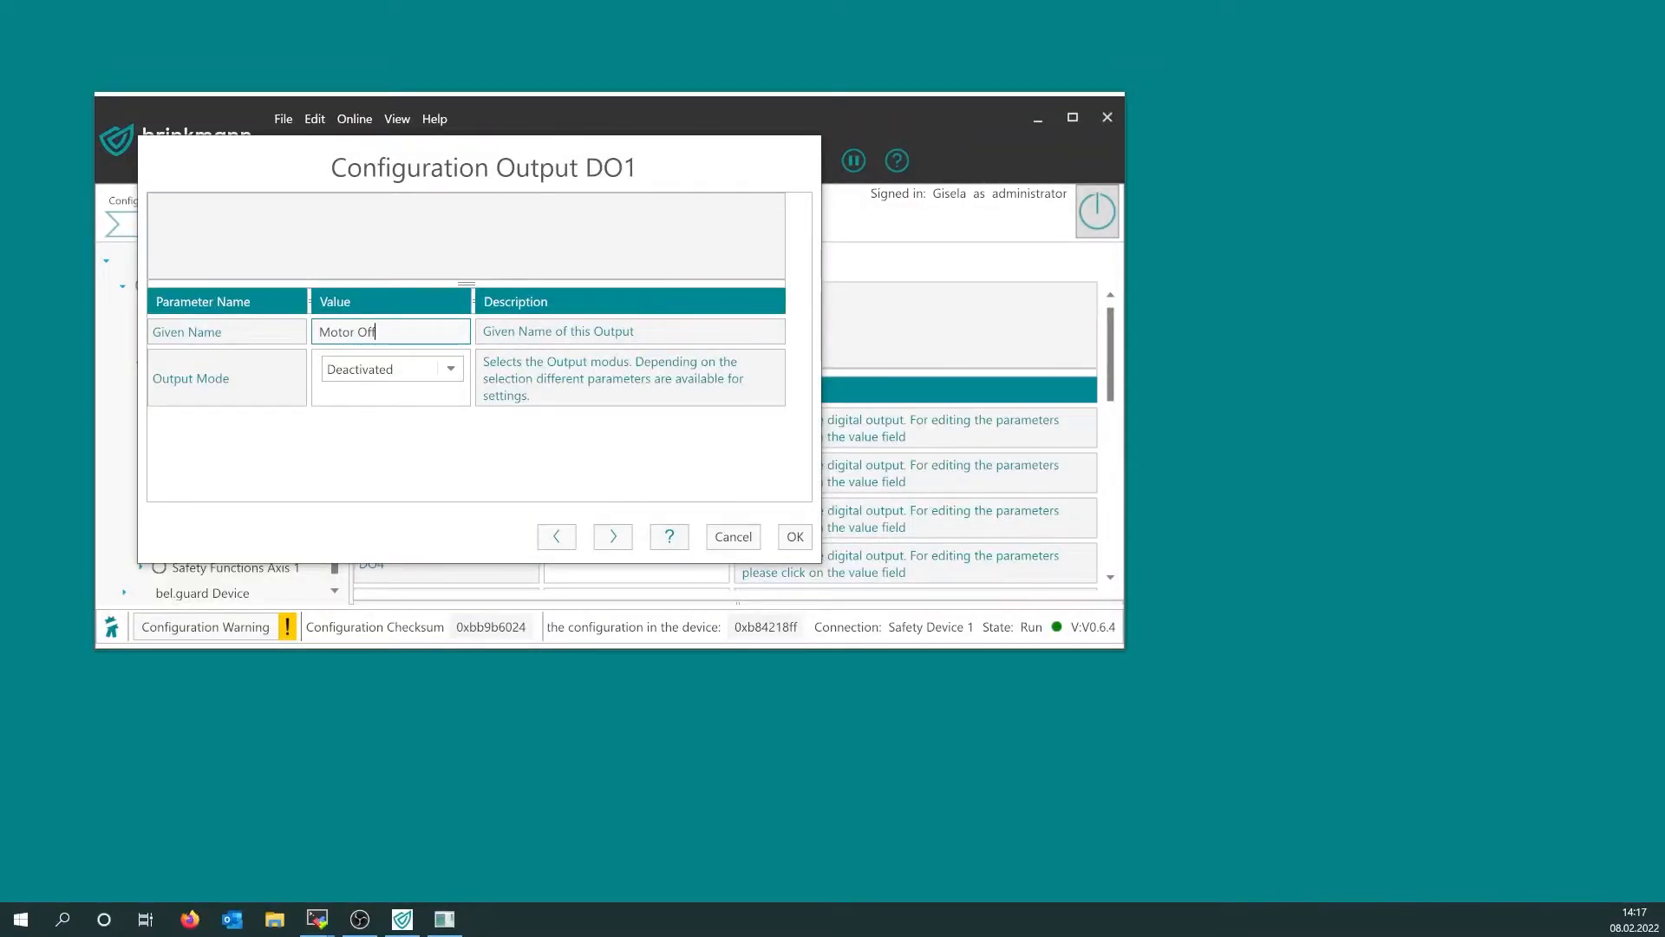
left_click(446, 369)
left_click(415, 419)
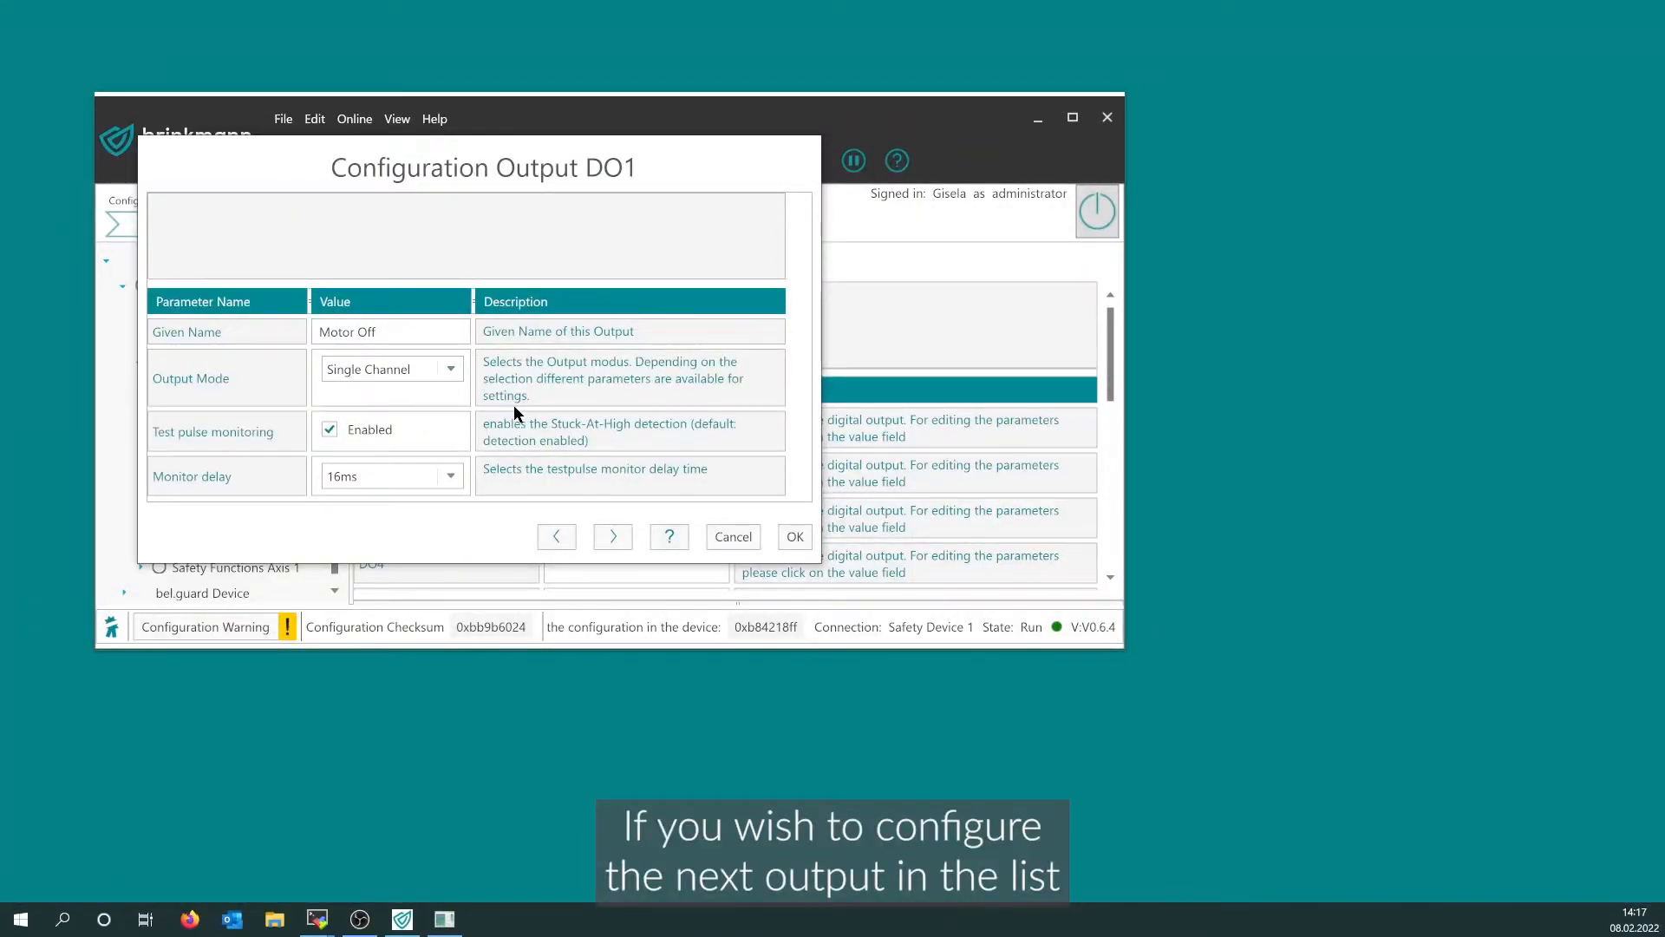
left_click(612, 536)
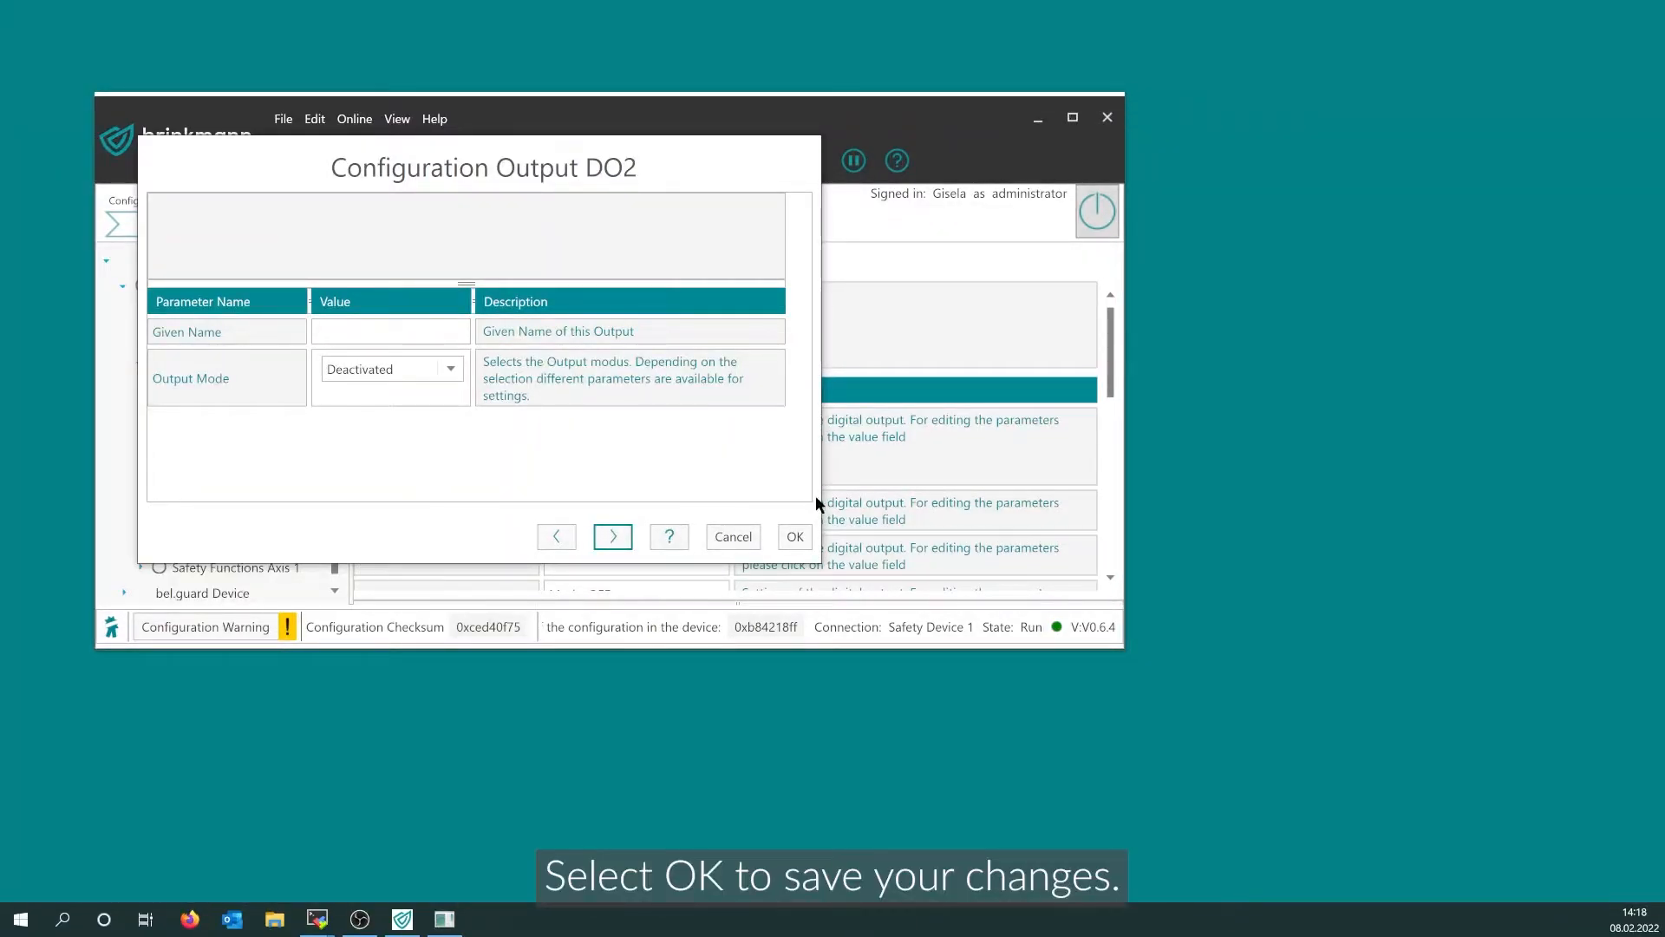
left_click(796, 537)
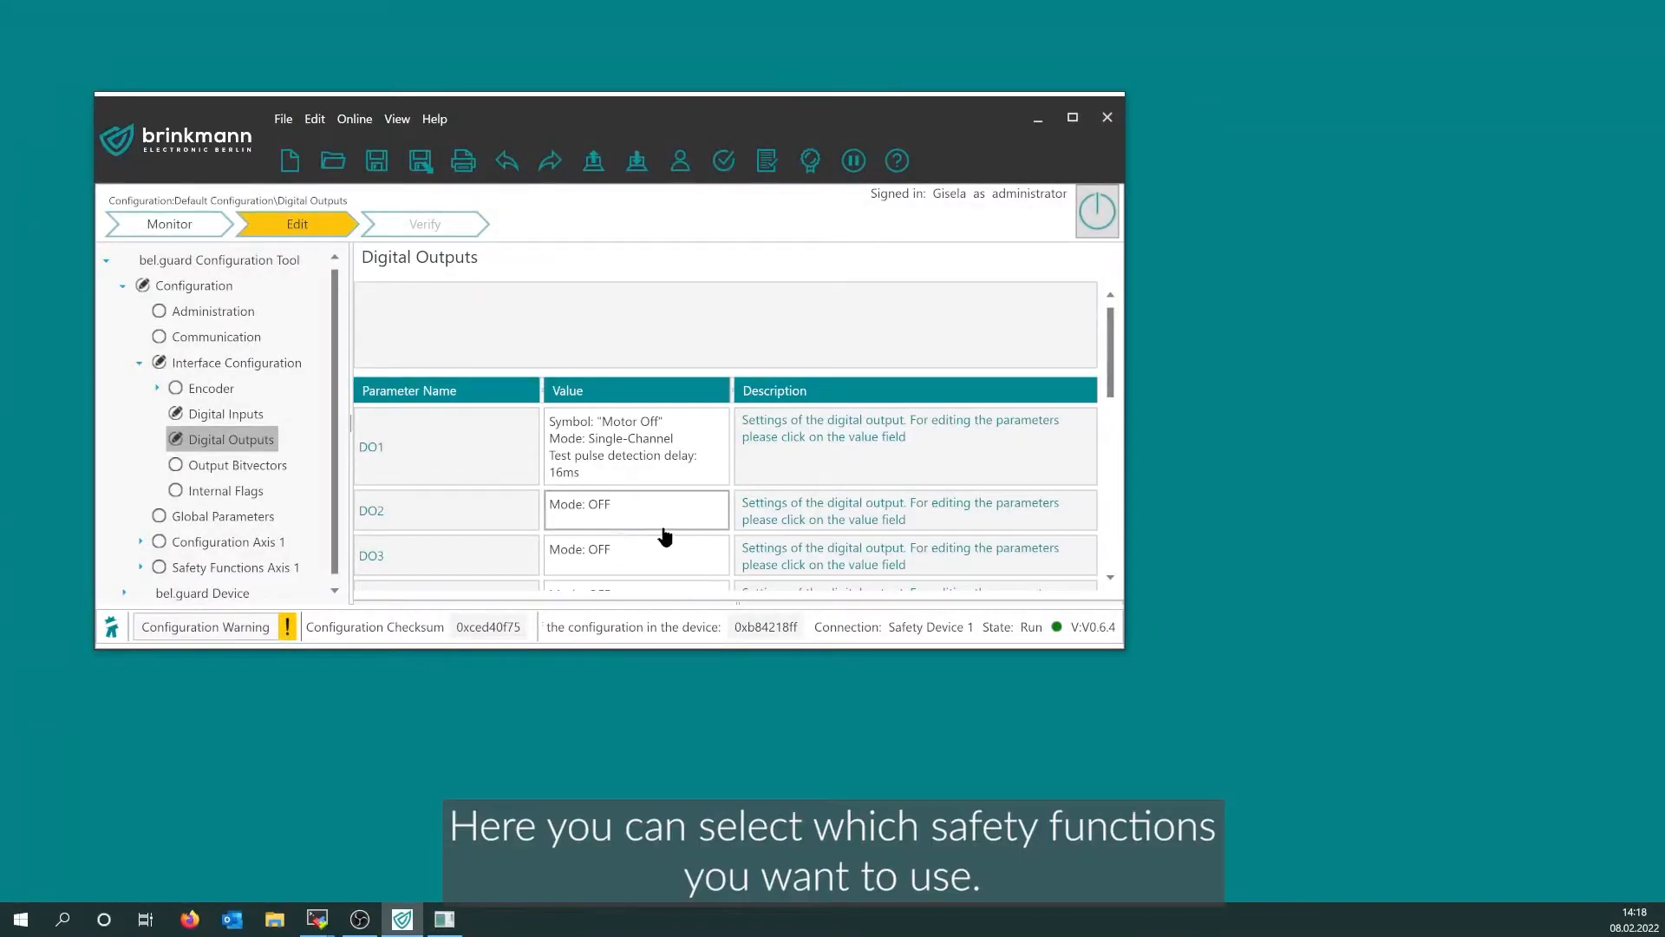
Connect the digital input Button (I1) to the request signal of Axis 1's Safe Torque Off (STO) function
left_click(160, 570)
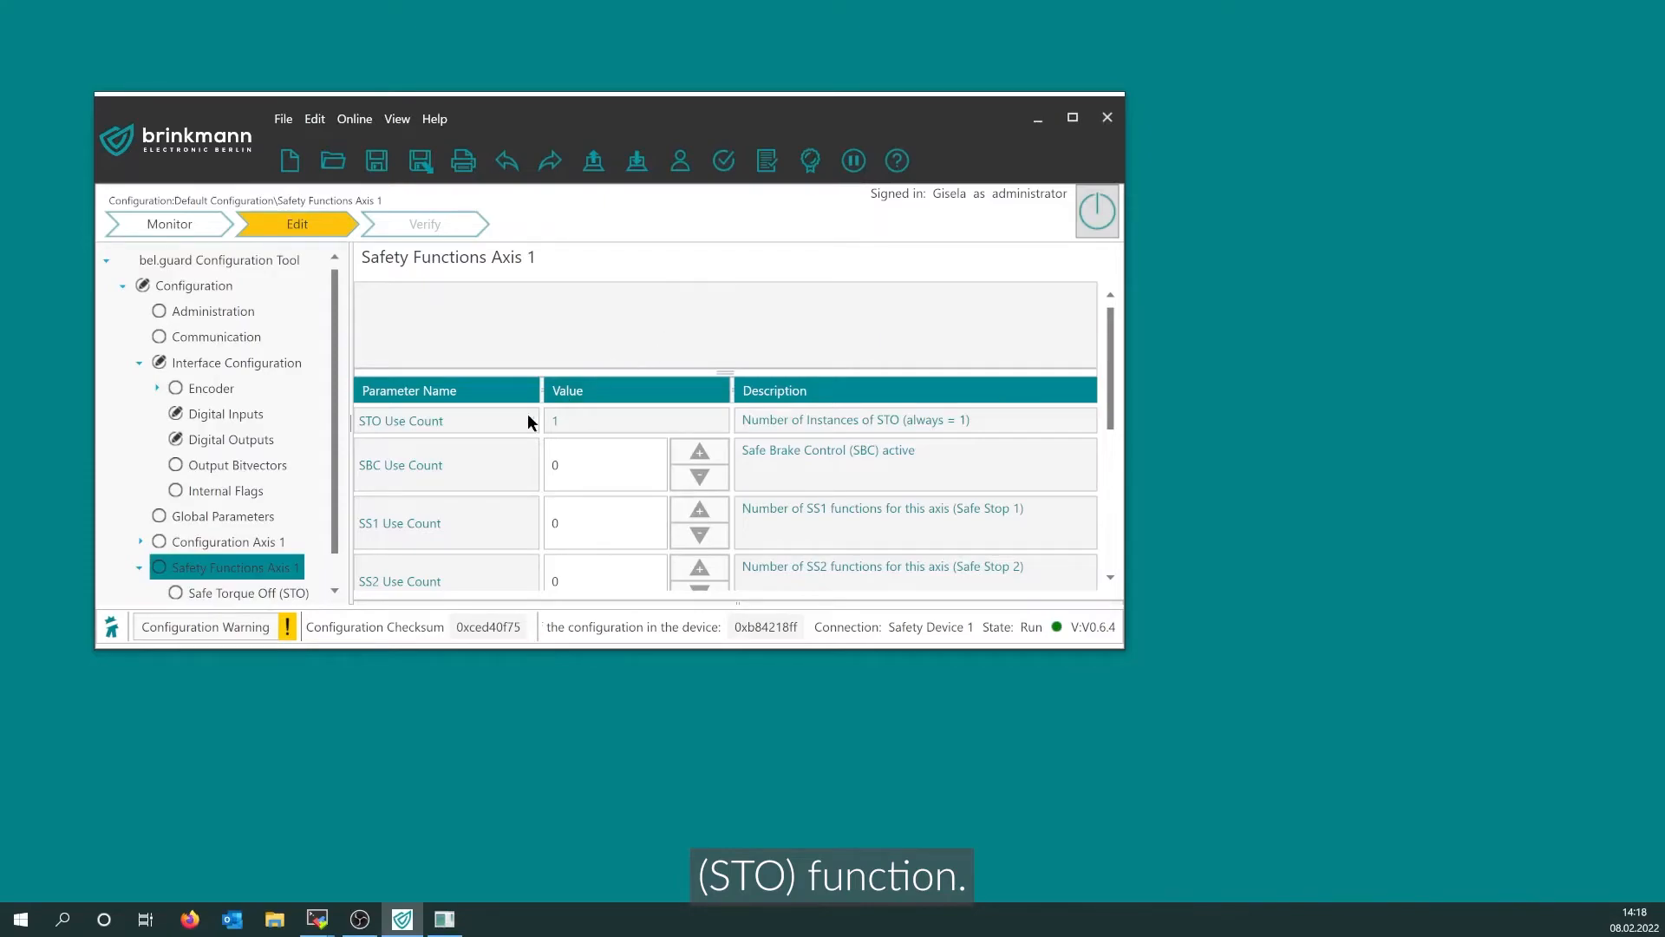
left_click(232, 591)
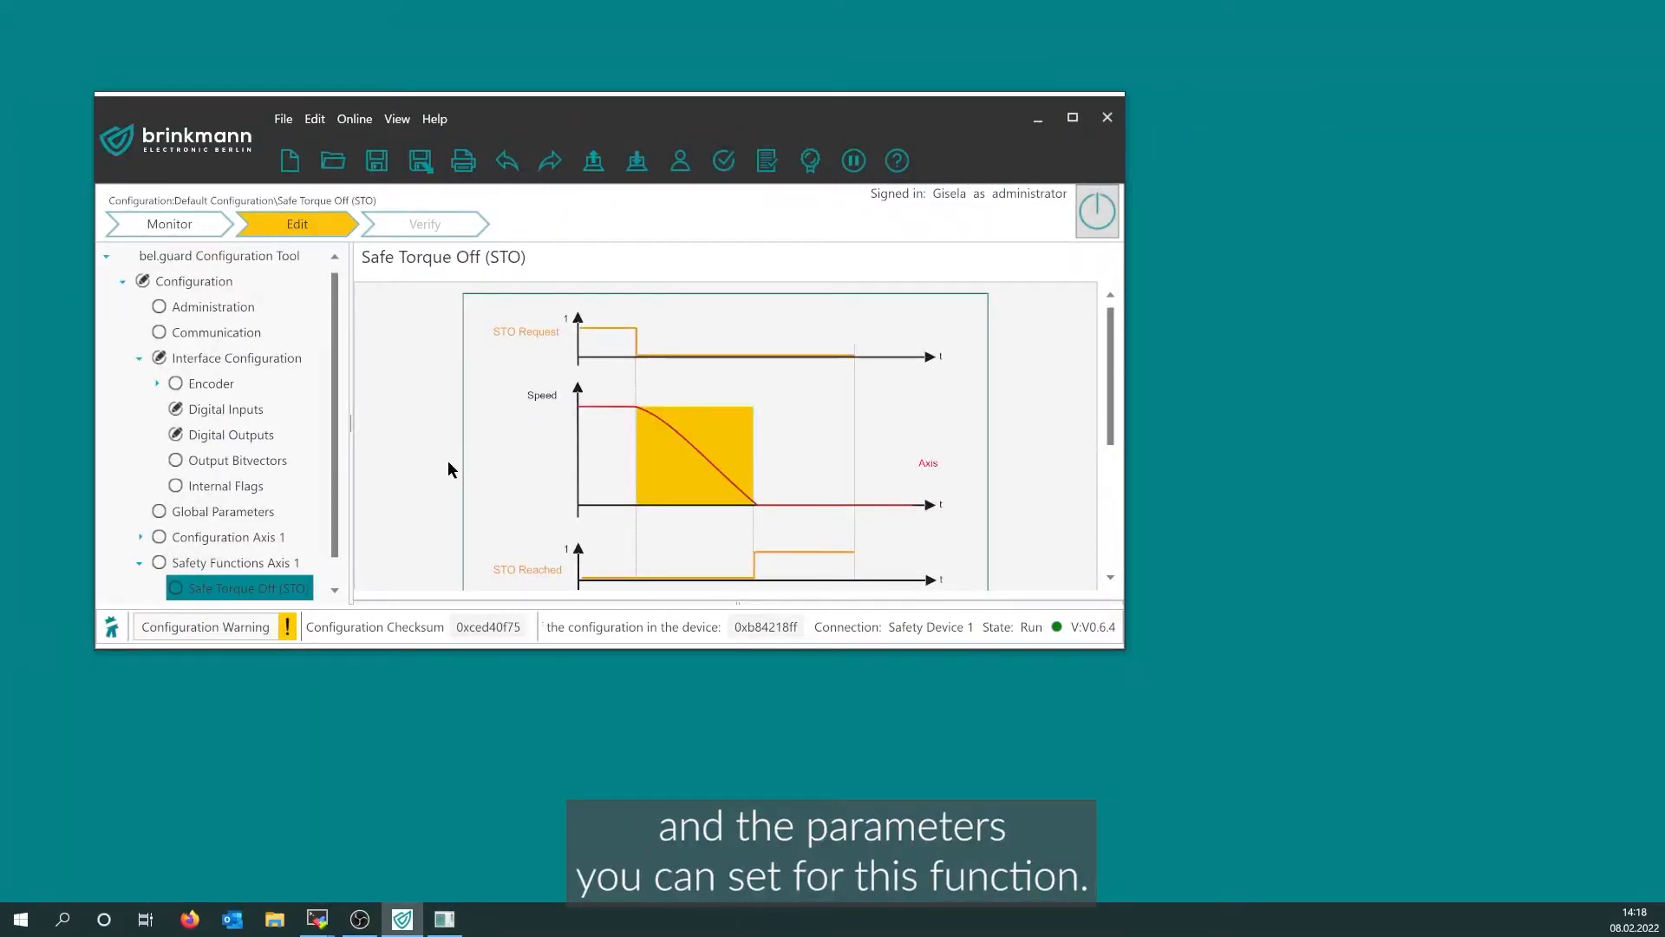
scroll(449, 469, "down", 5)
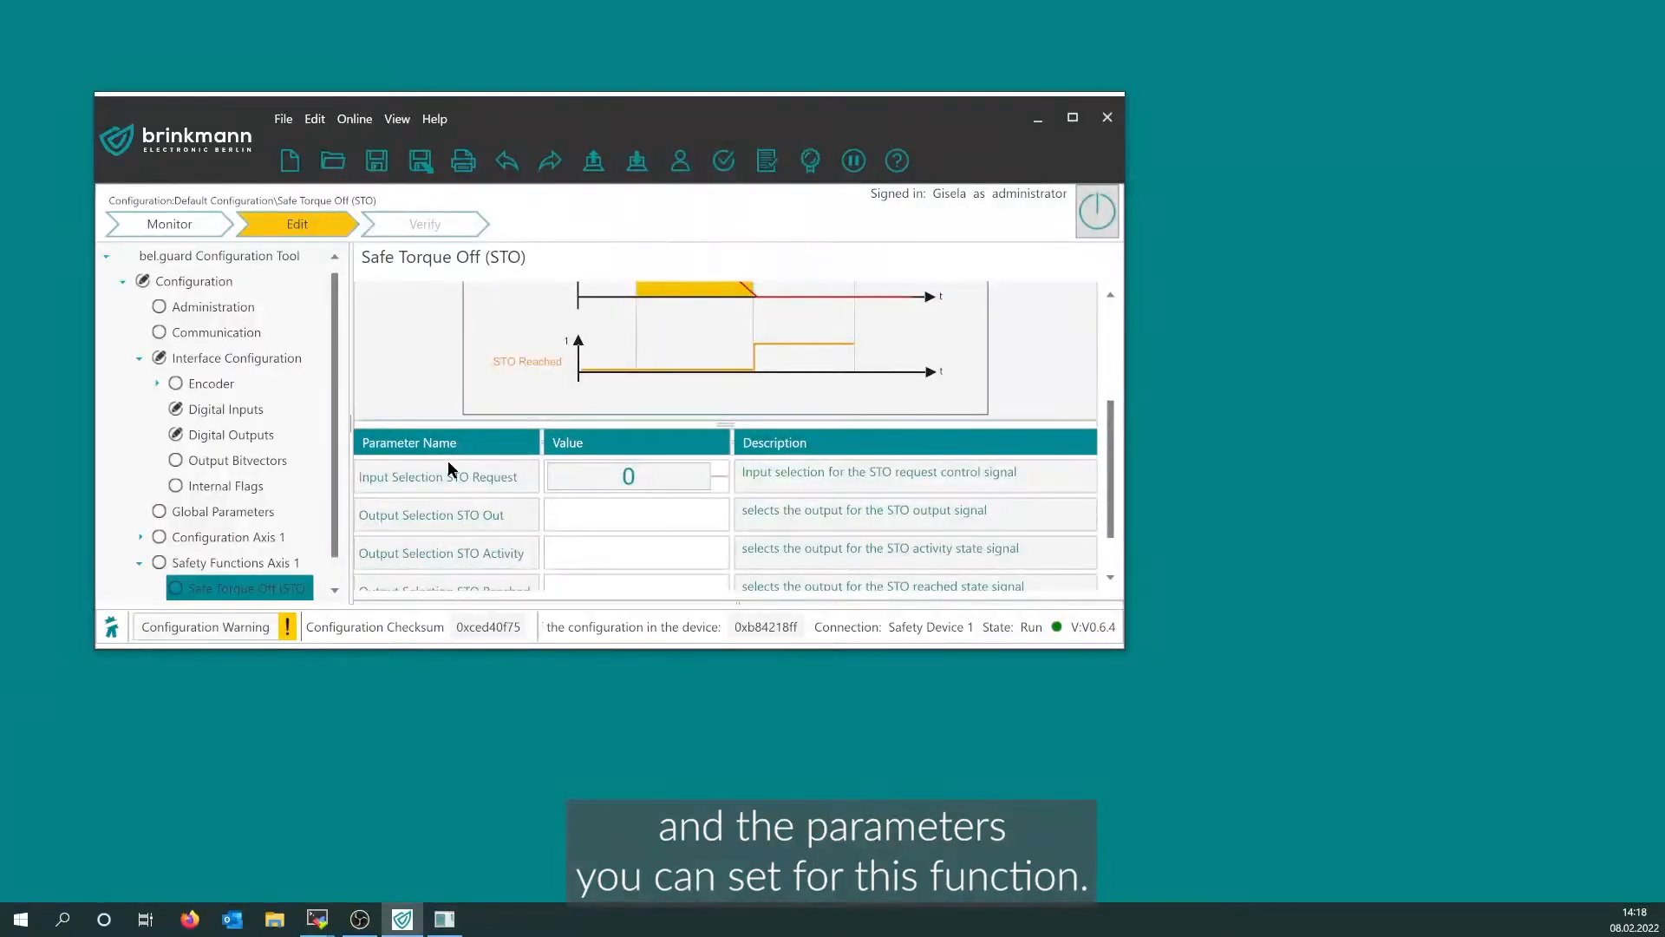
scroll(448, 469, "down", 1)
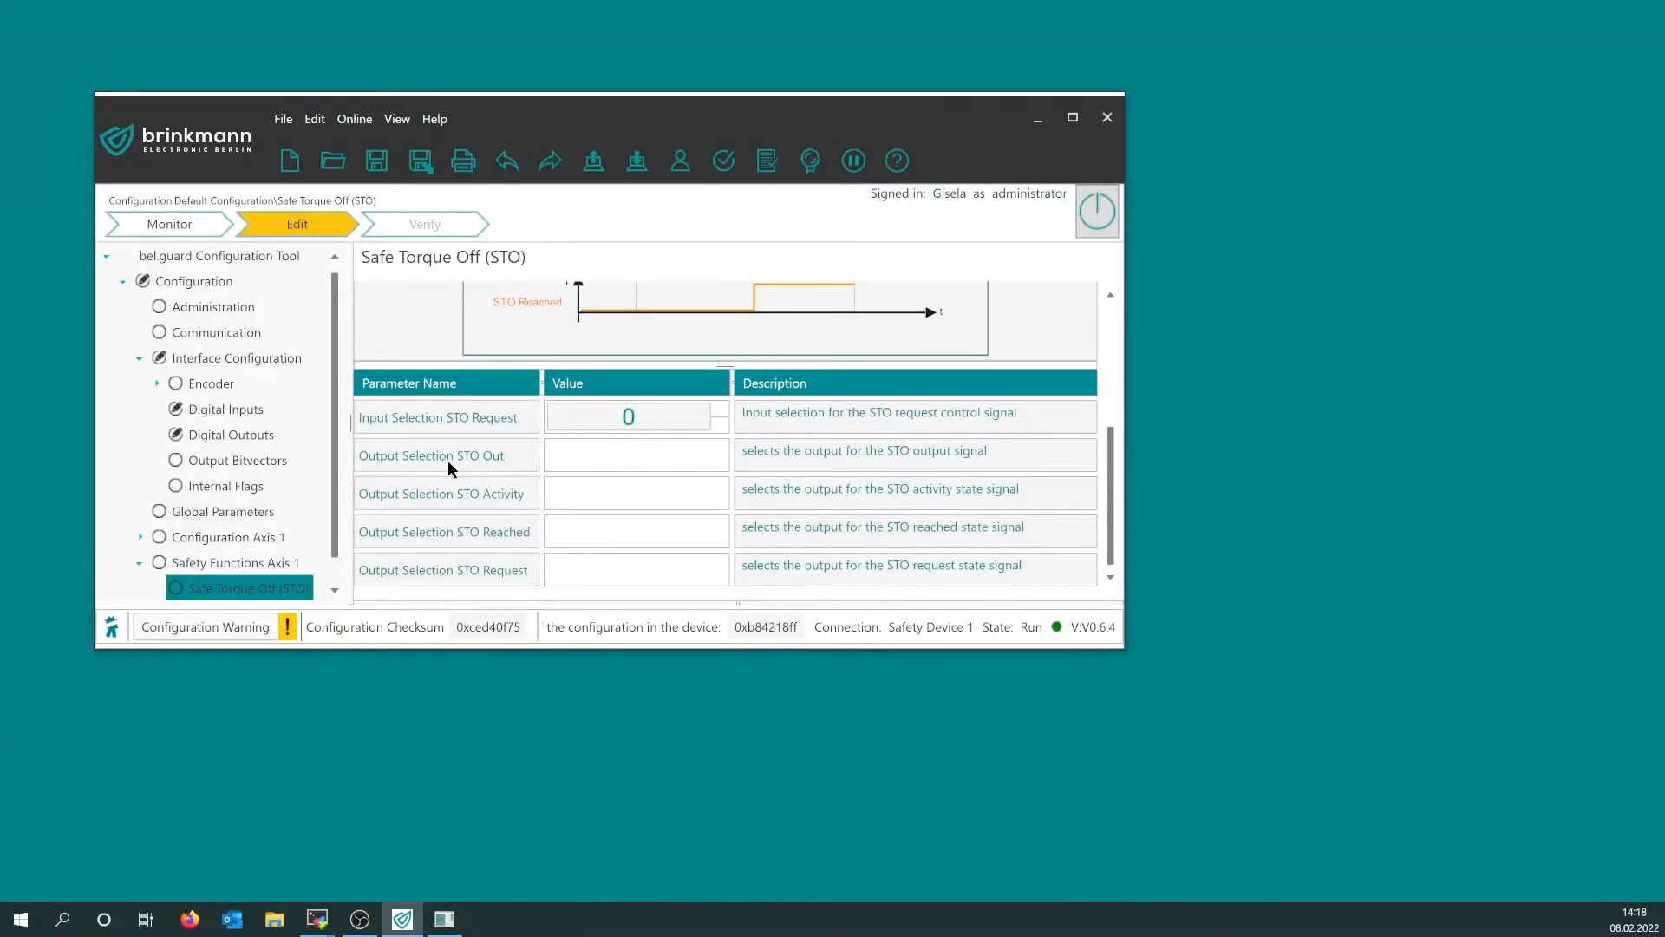
left_click(641, 426)
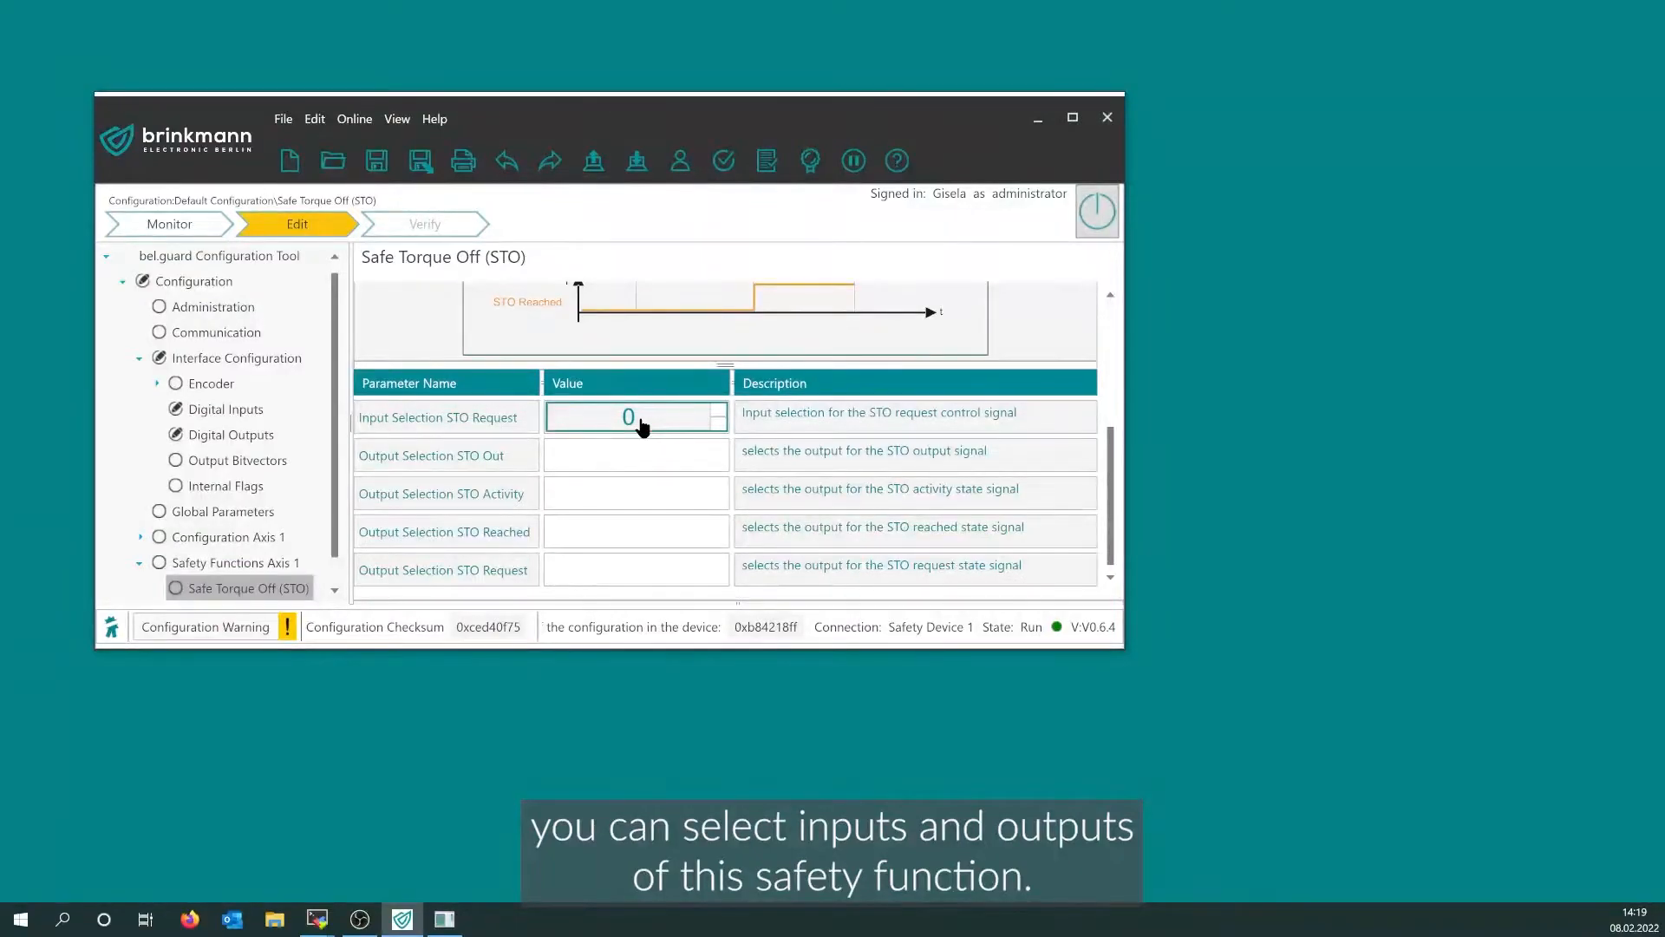
left_click(641, 420)
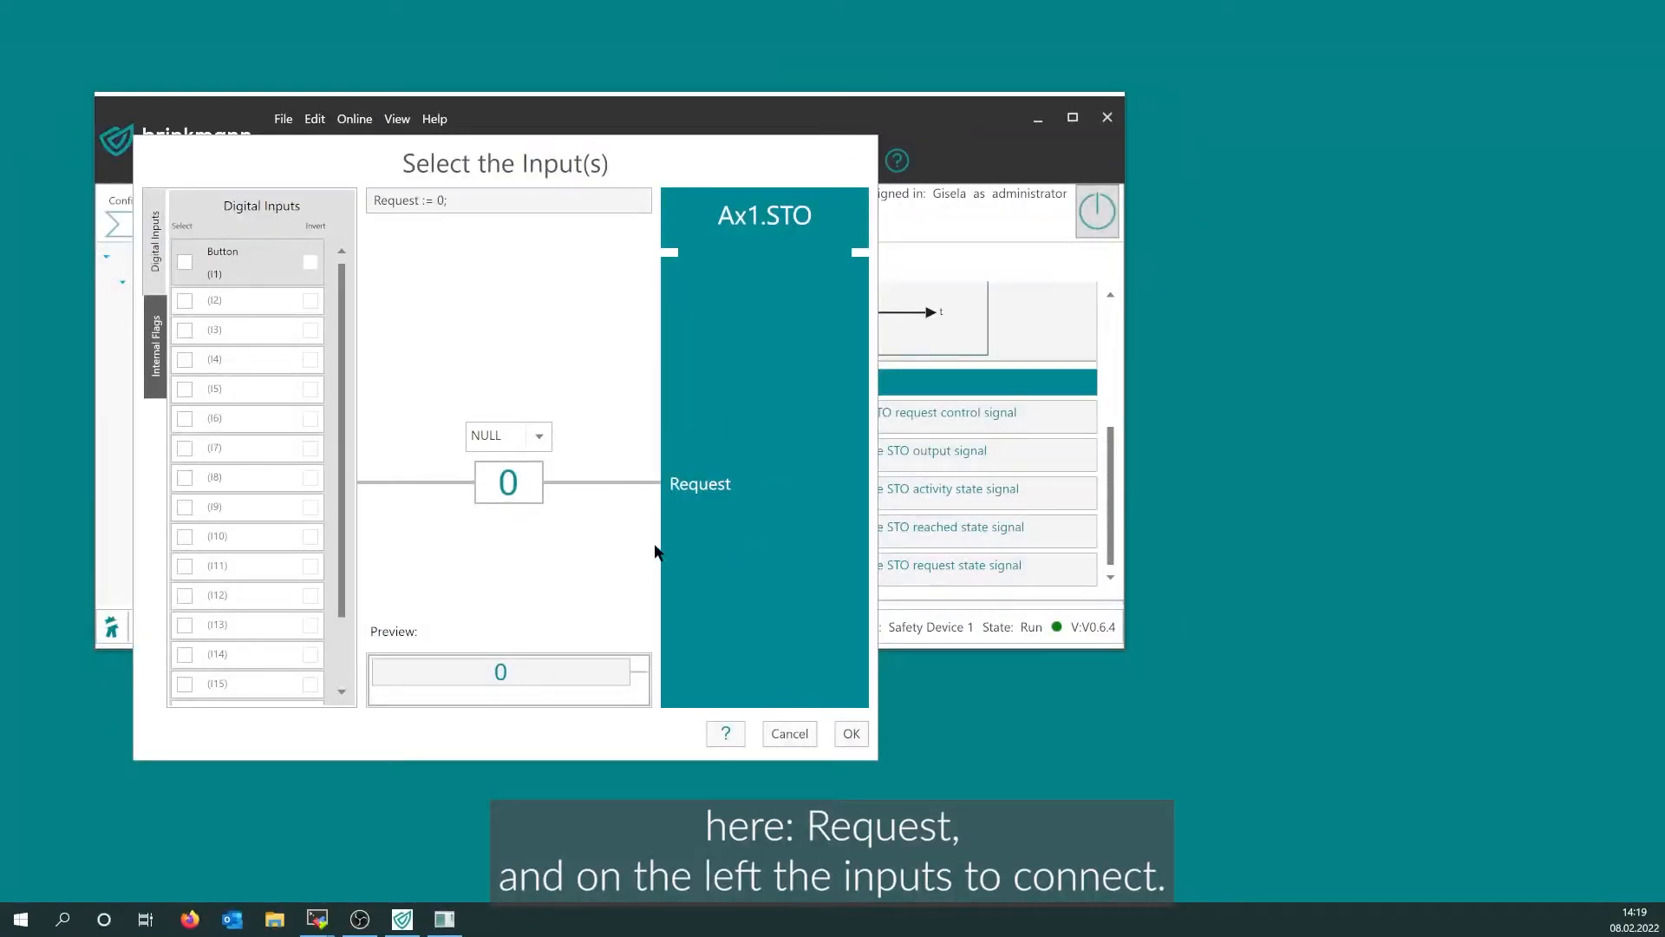
left_click(185, 263)
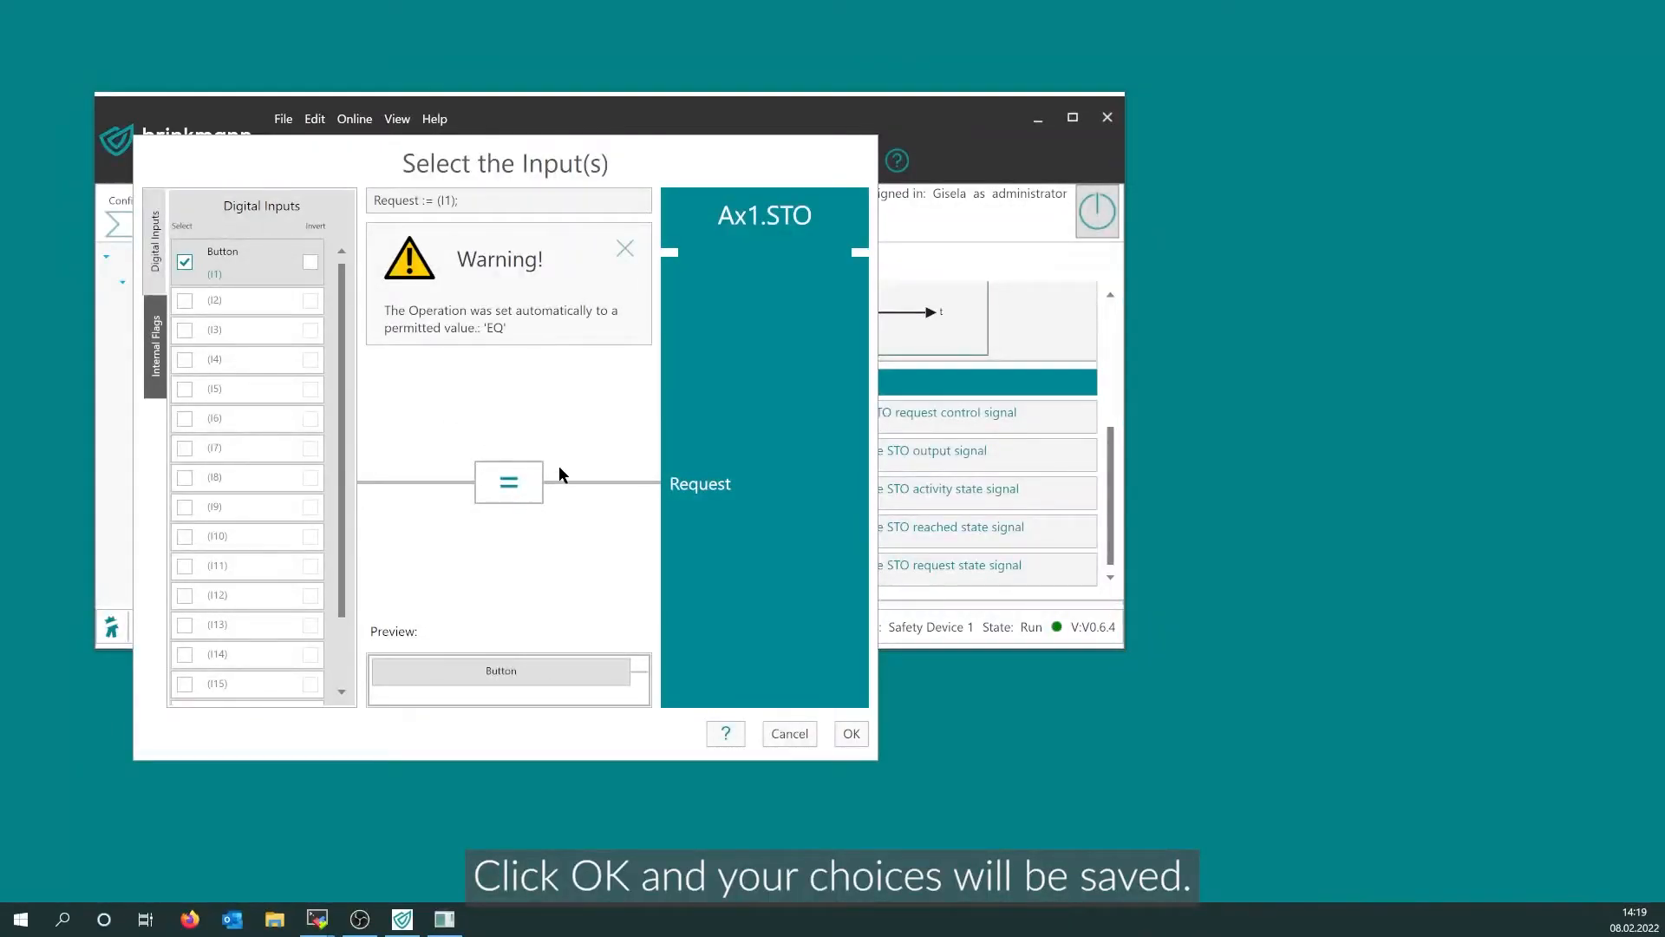
left_click(850, 734)
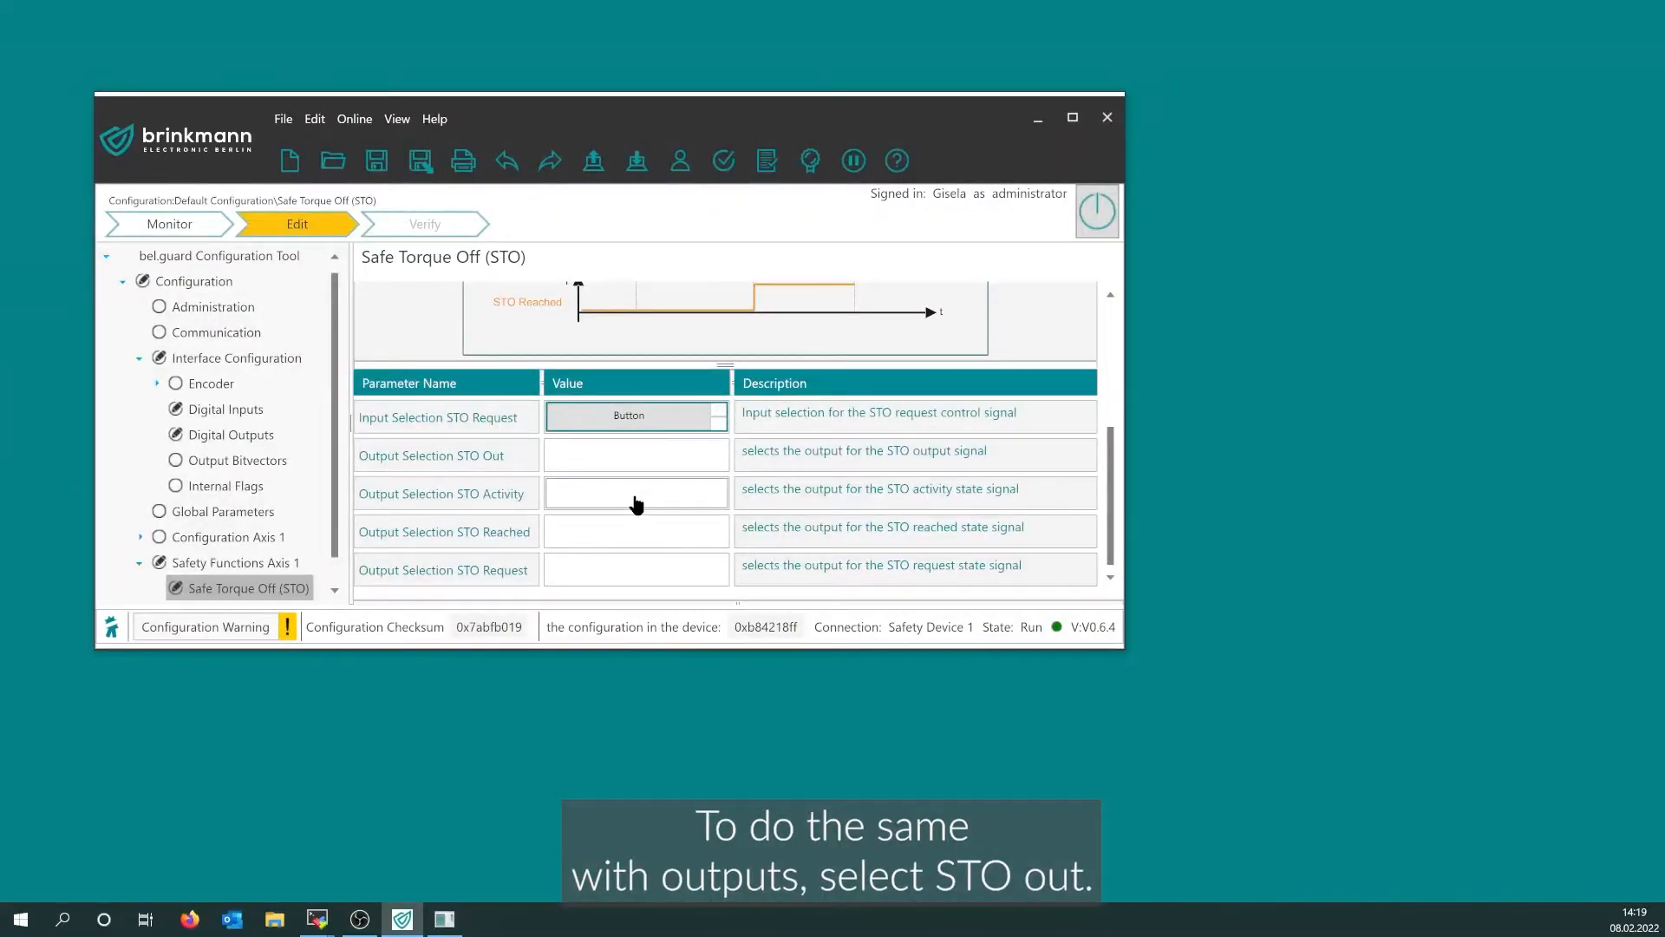
Assign the digital output Motor Off (Q1) to the STO Out signal of the Safe Torque Off function
left_click(625, 467)
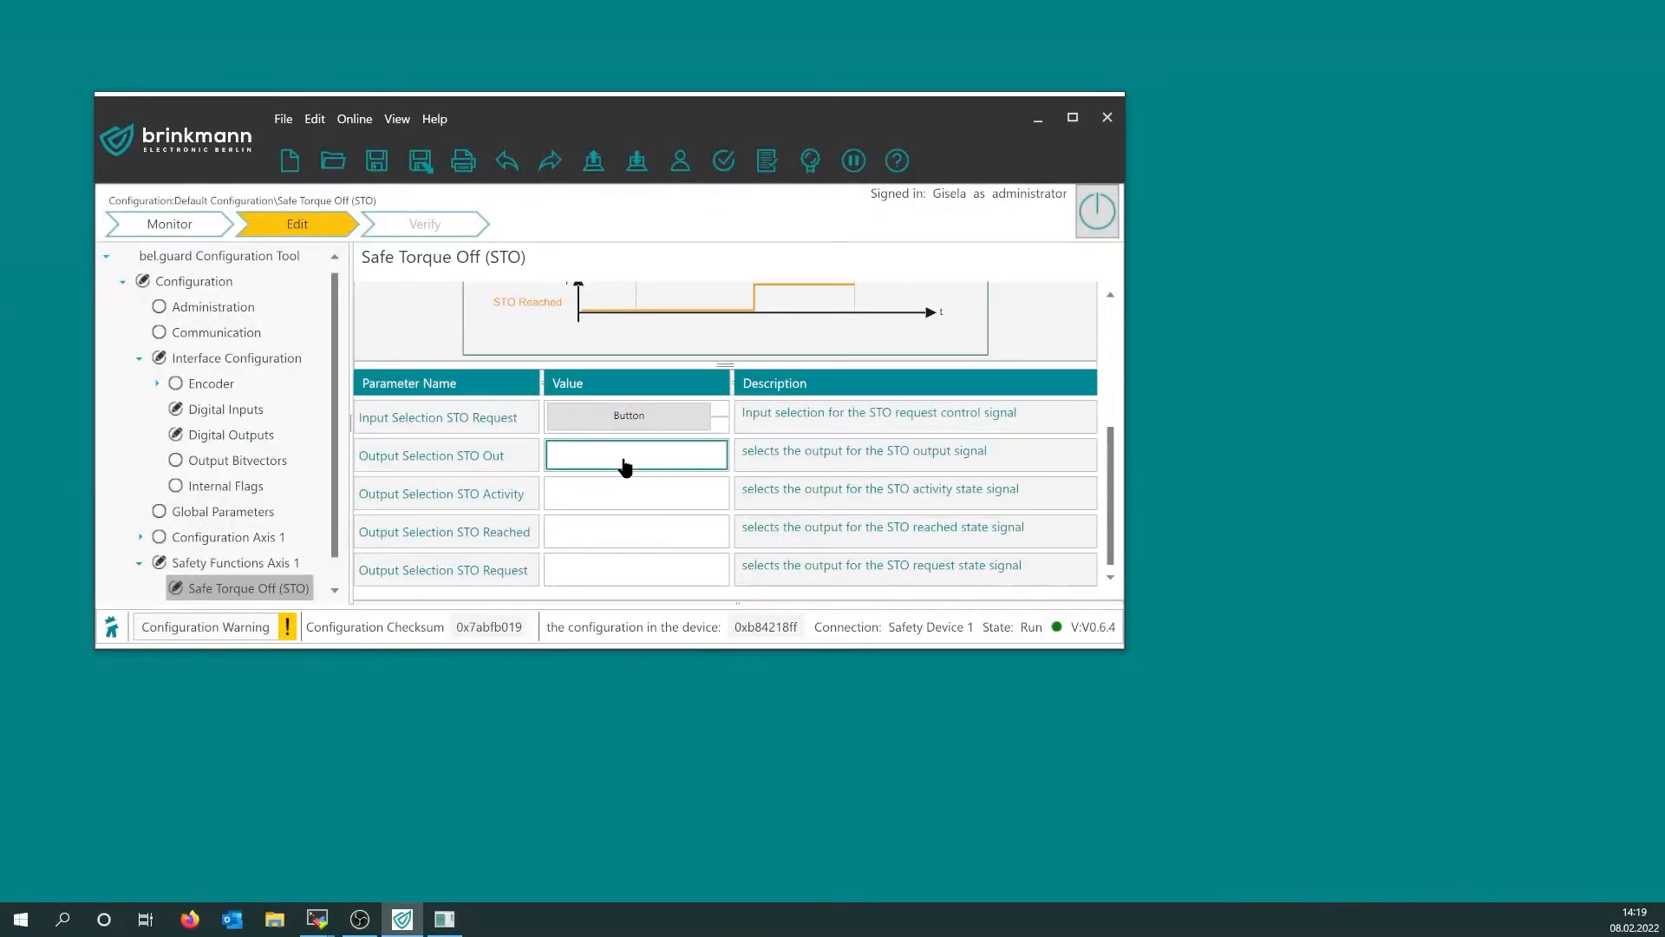
left_click(625, 467)
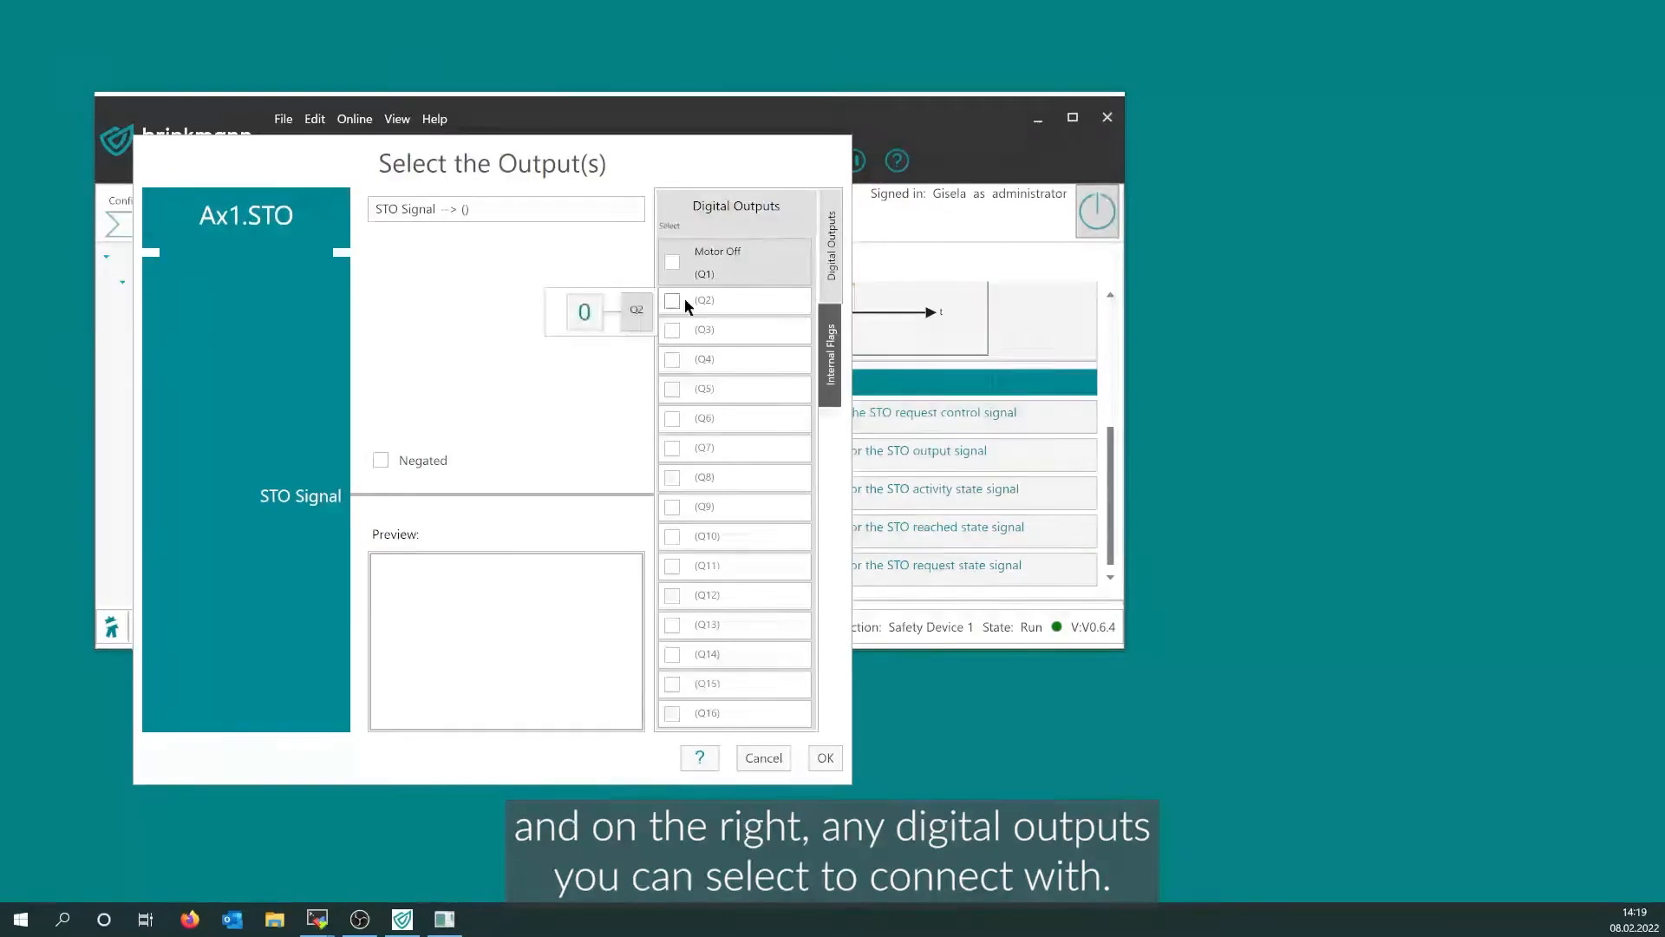
mouse_move(705, 276)
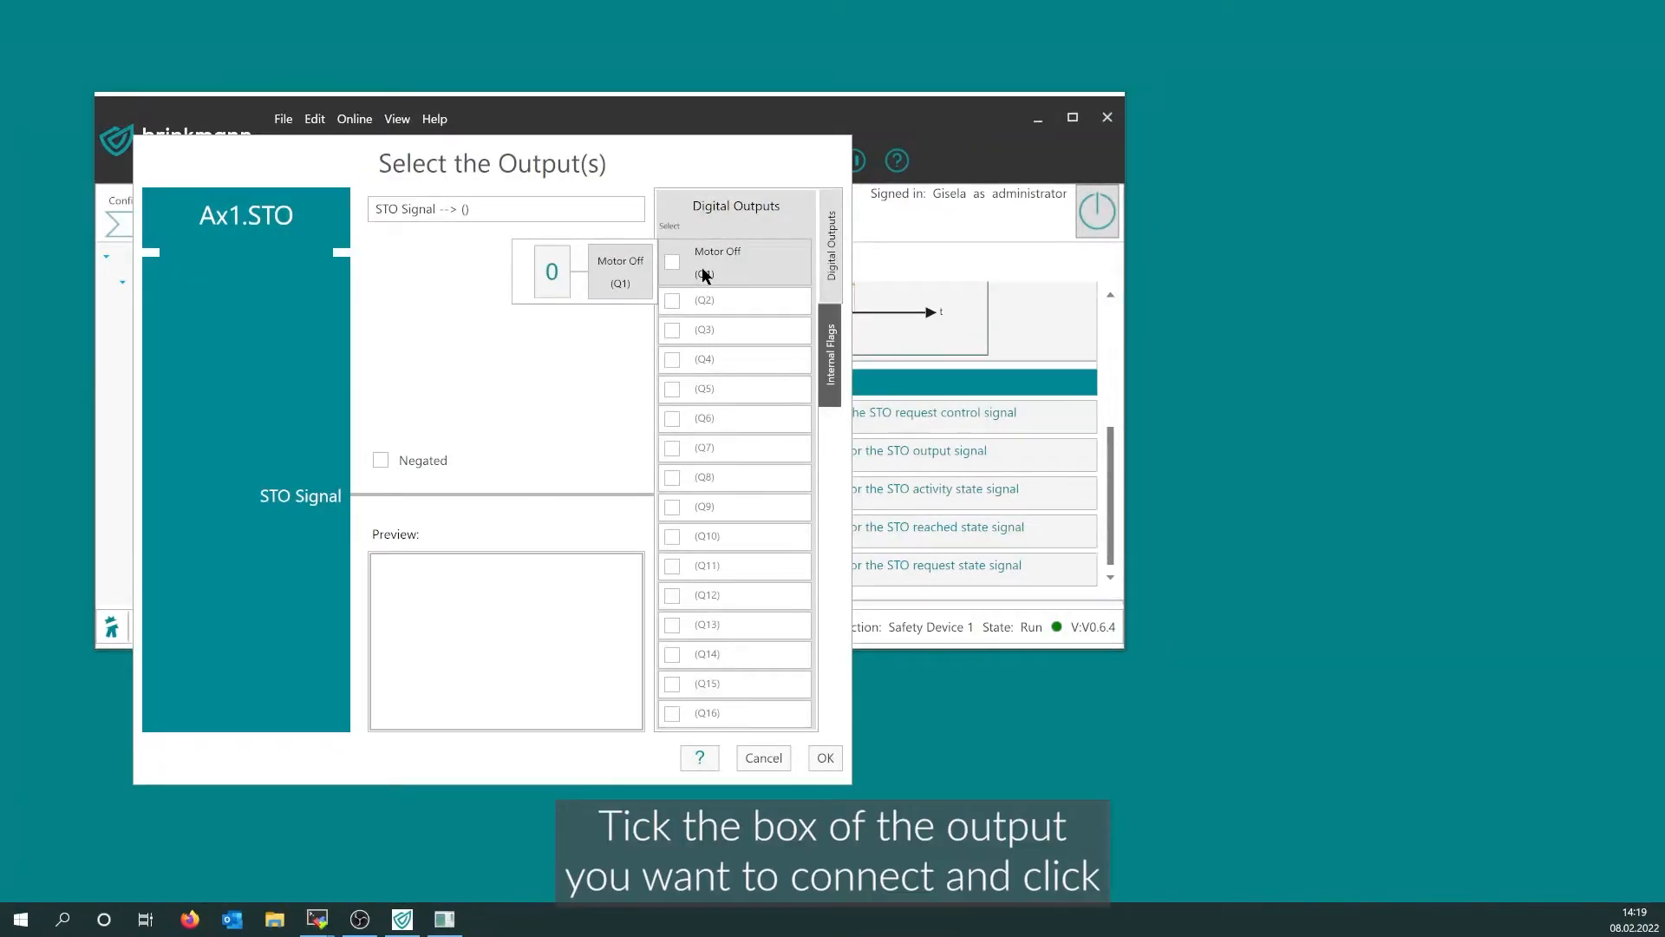
left_click(672, 262)
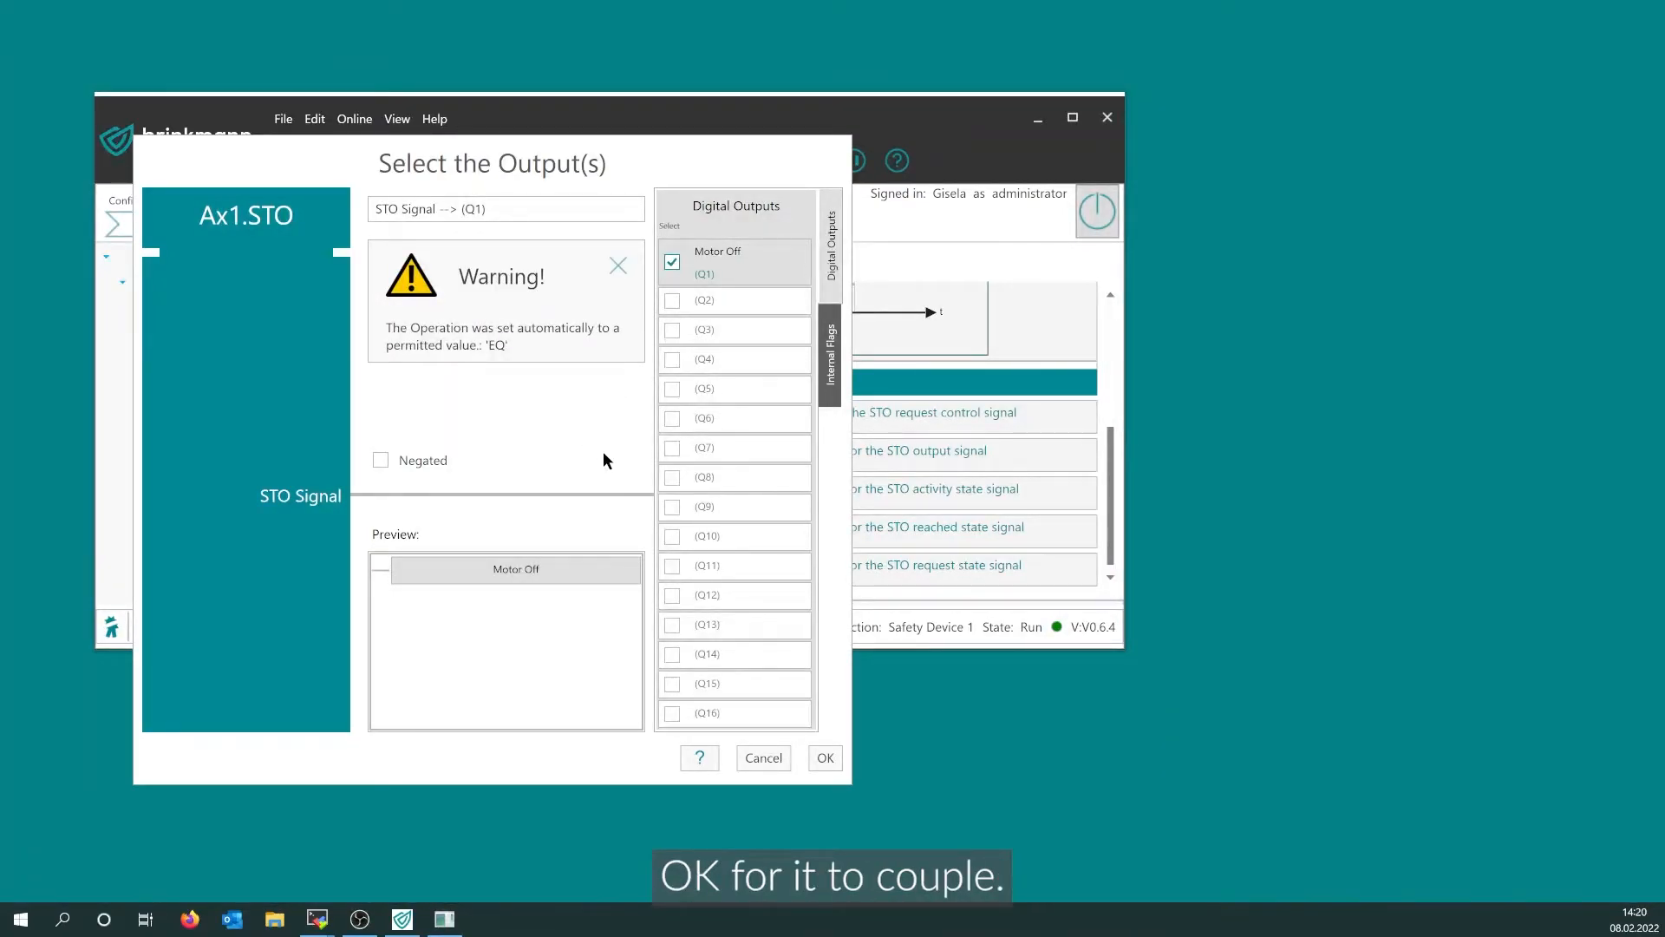
left_click(822, 758)
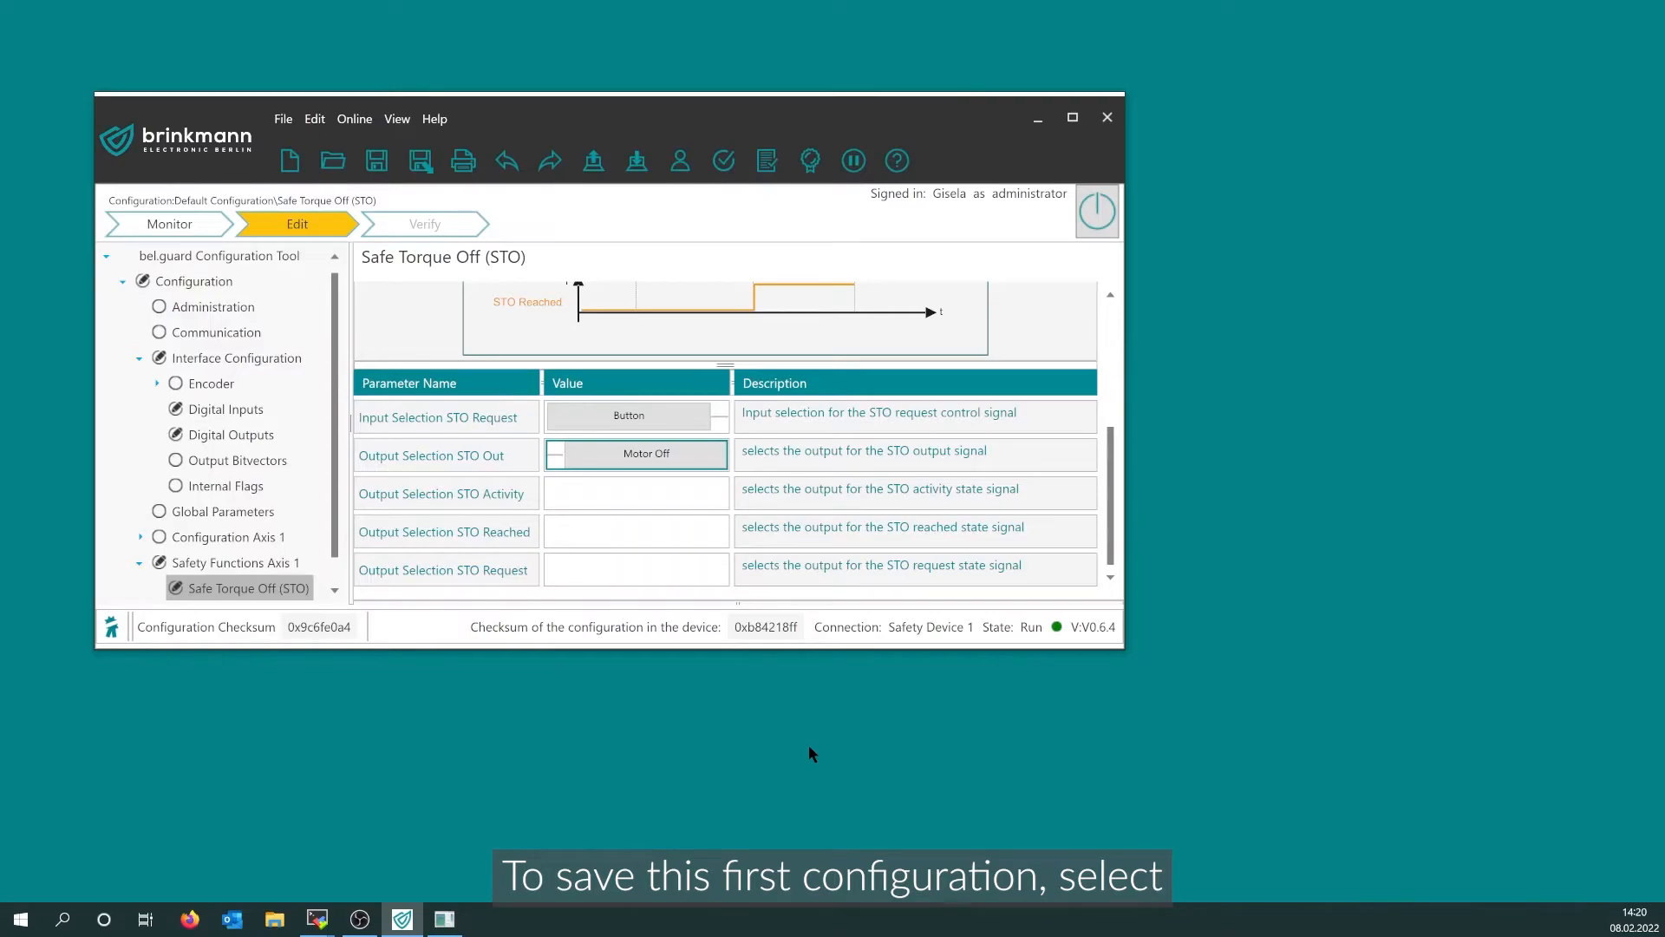
Save the configuration as a .cdc file in the Tutorial folder, adding "2" to the end of the suggested file name
left_click(381, 160)
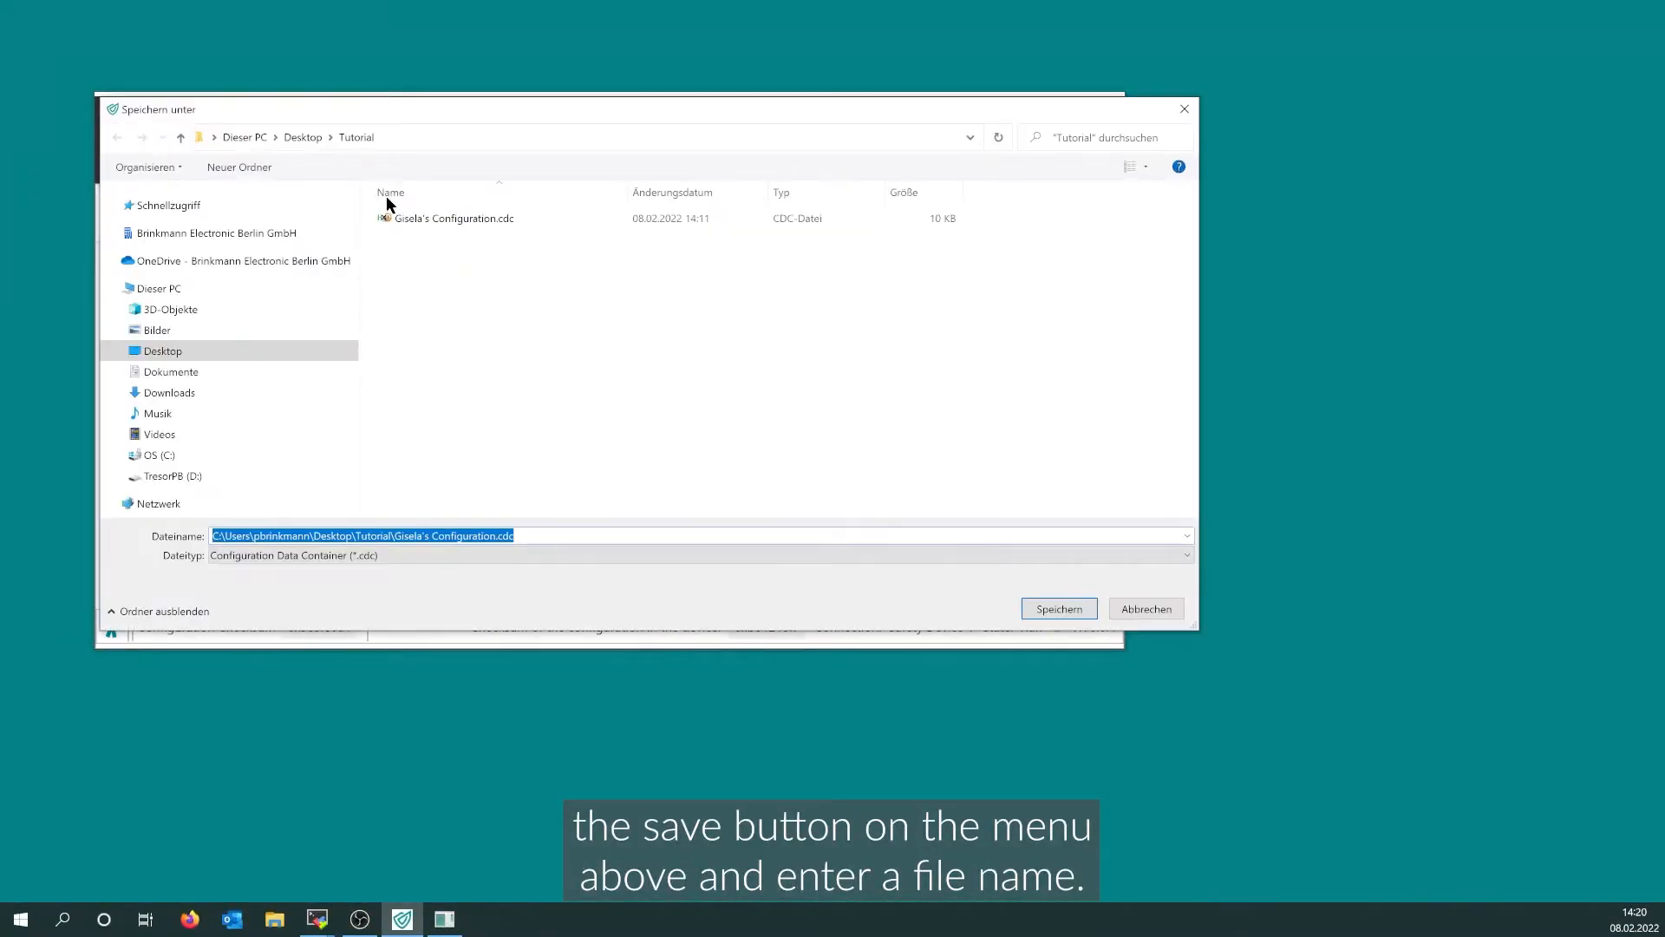
left_click(500, 537)
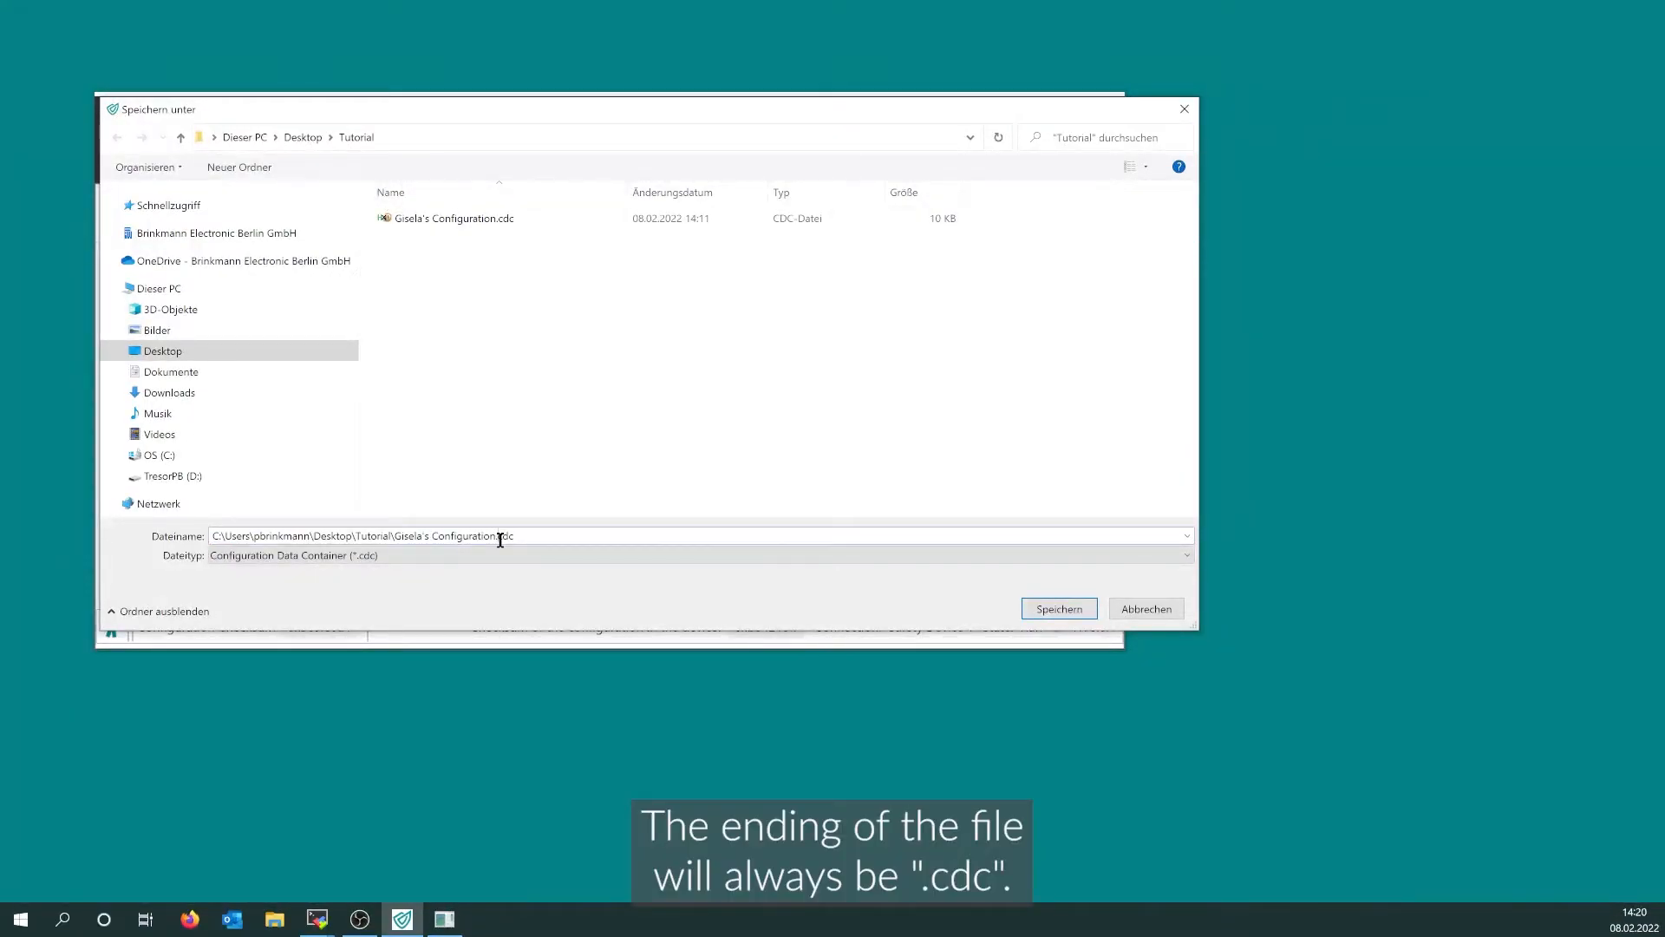
type("2")
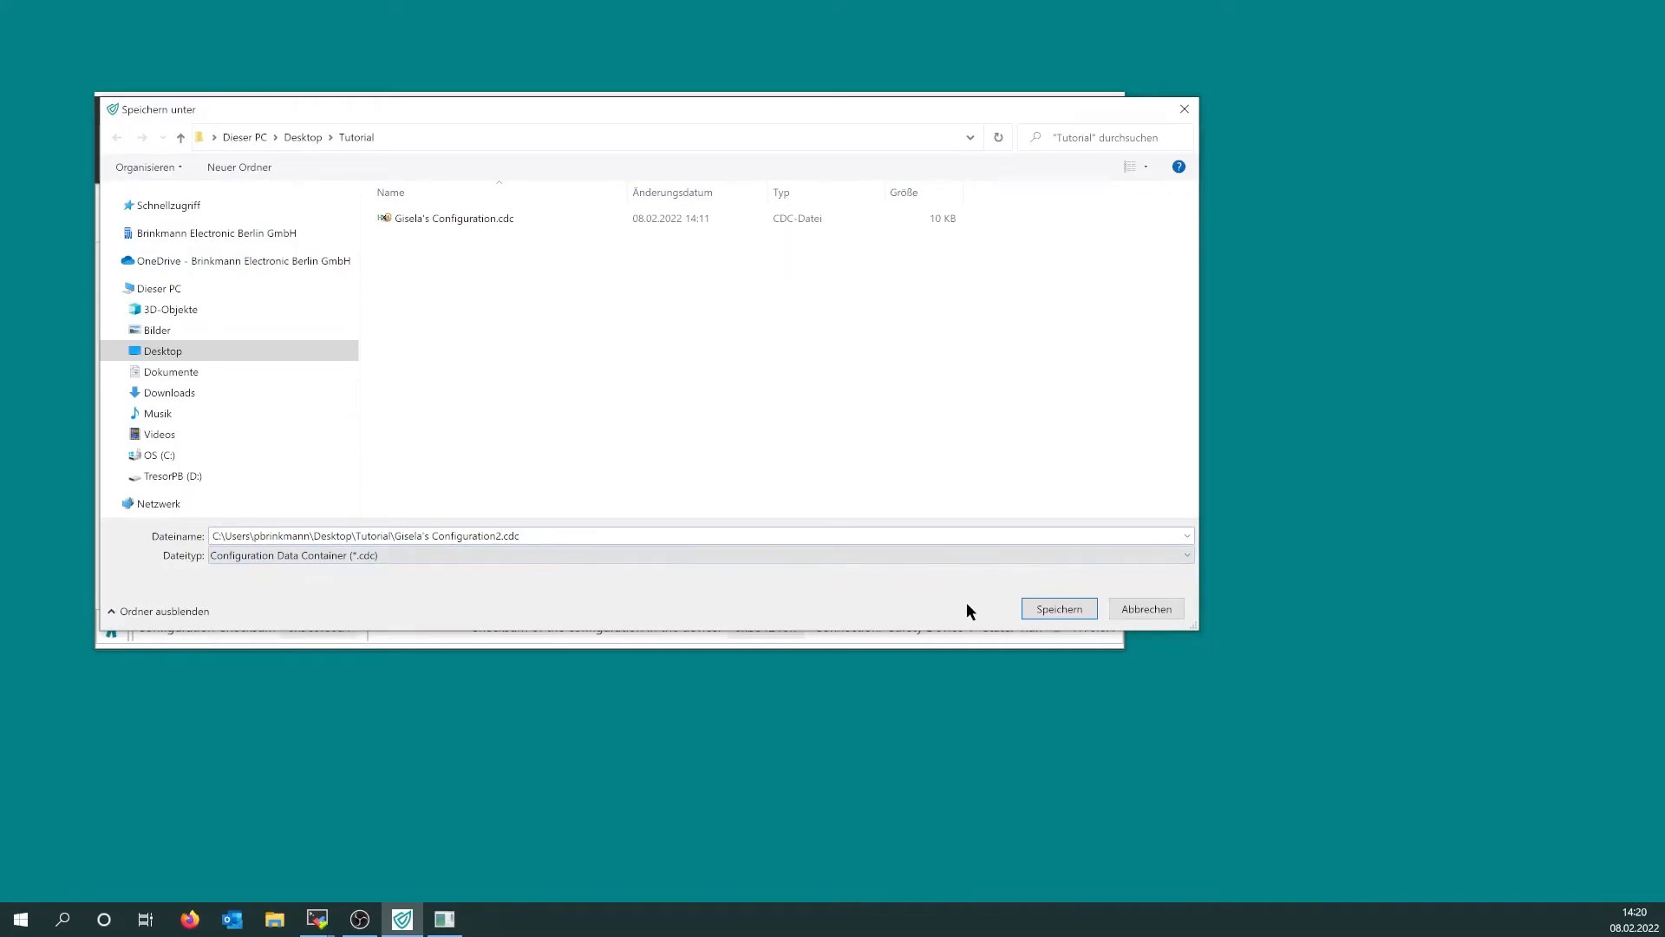
left_click(1043, 608)
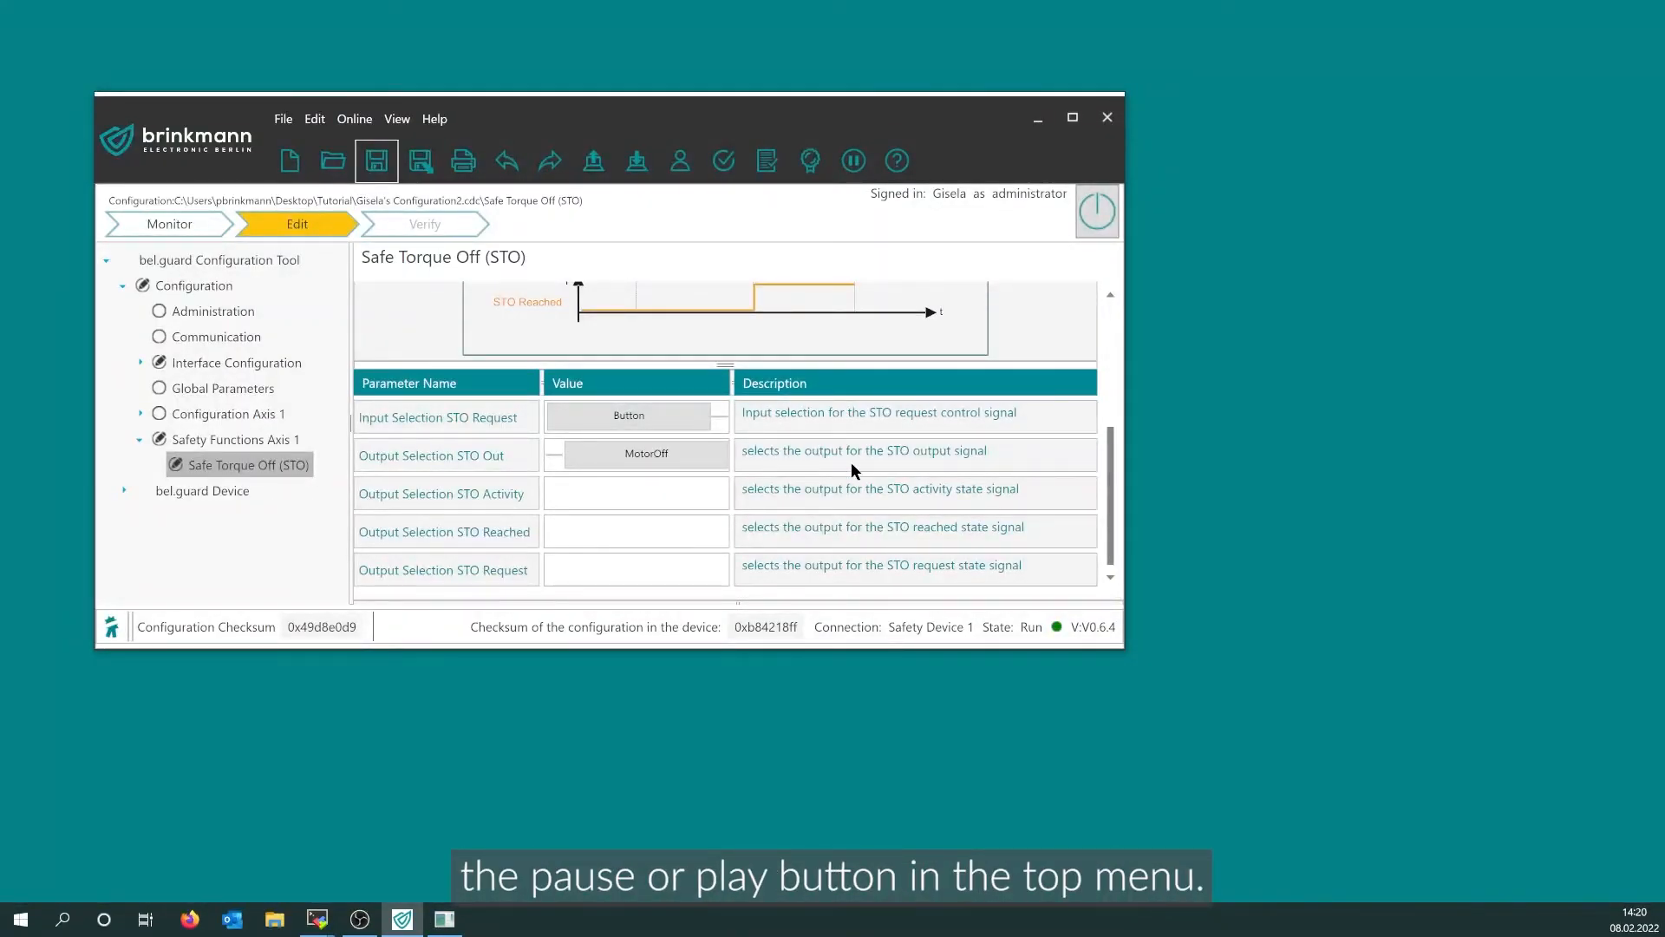
Pause the safety device to transmit the saved configuration to it, and set the device running again
left_click(854, 163)
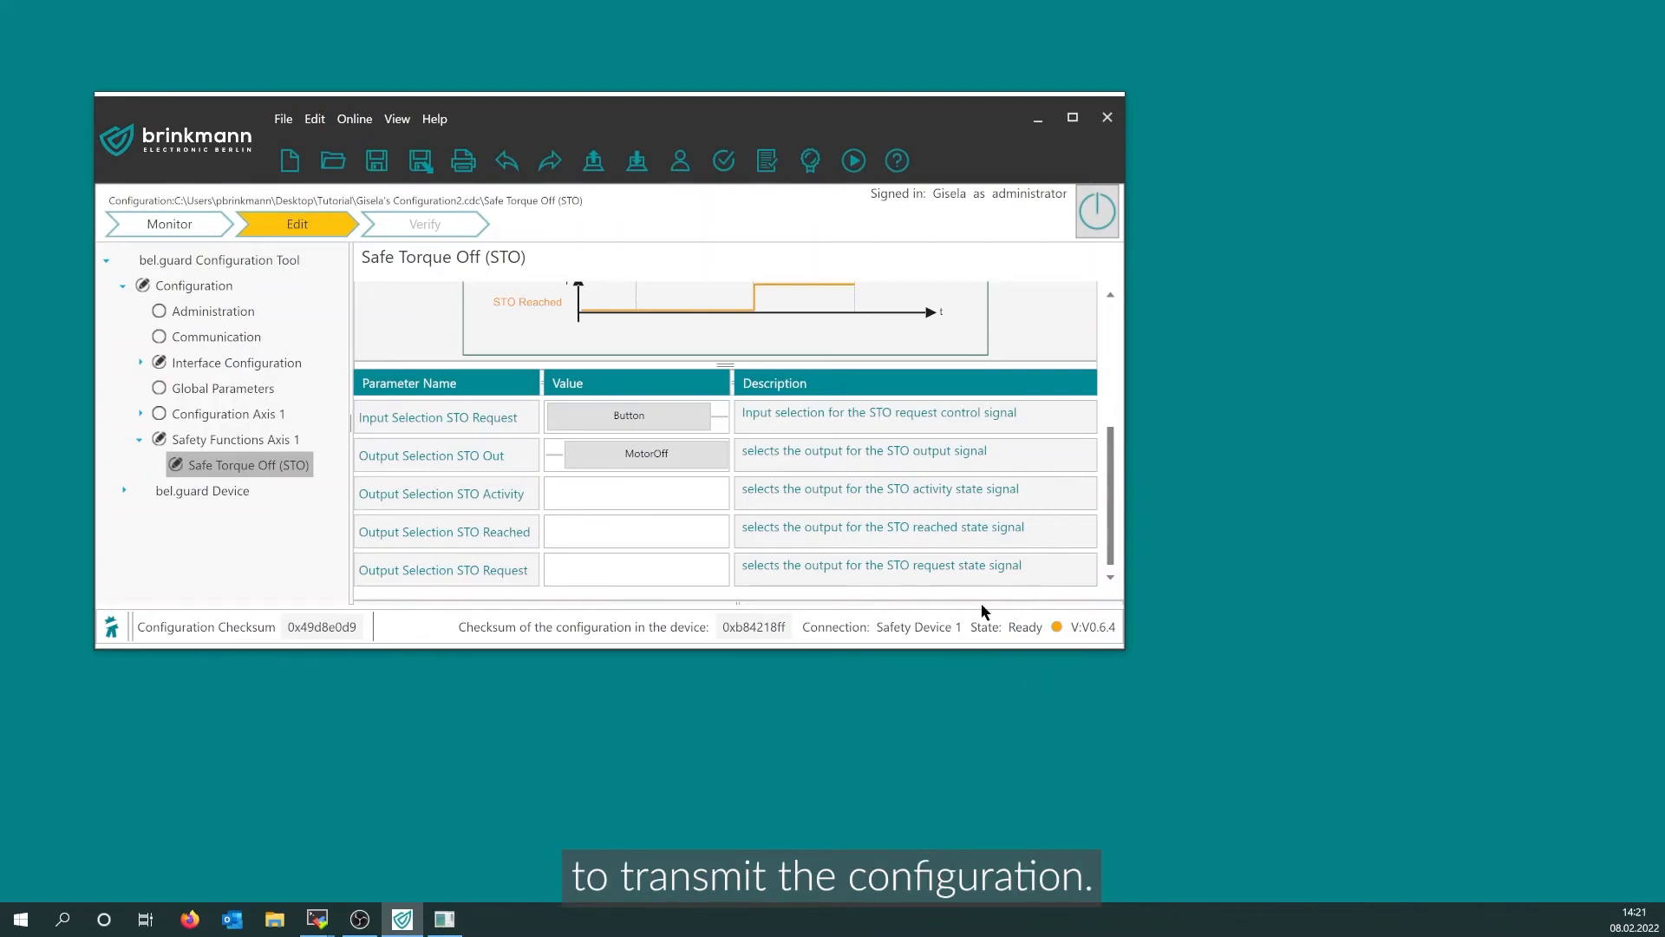
left_click(584, 174)
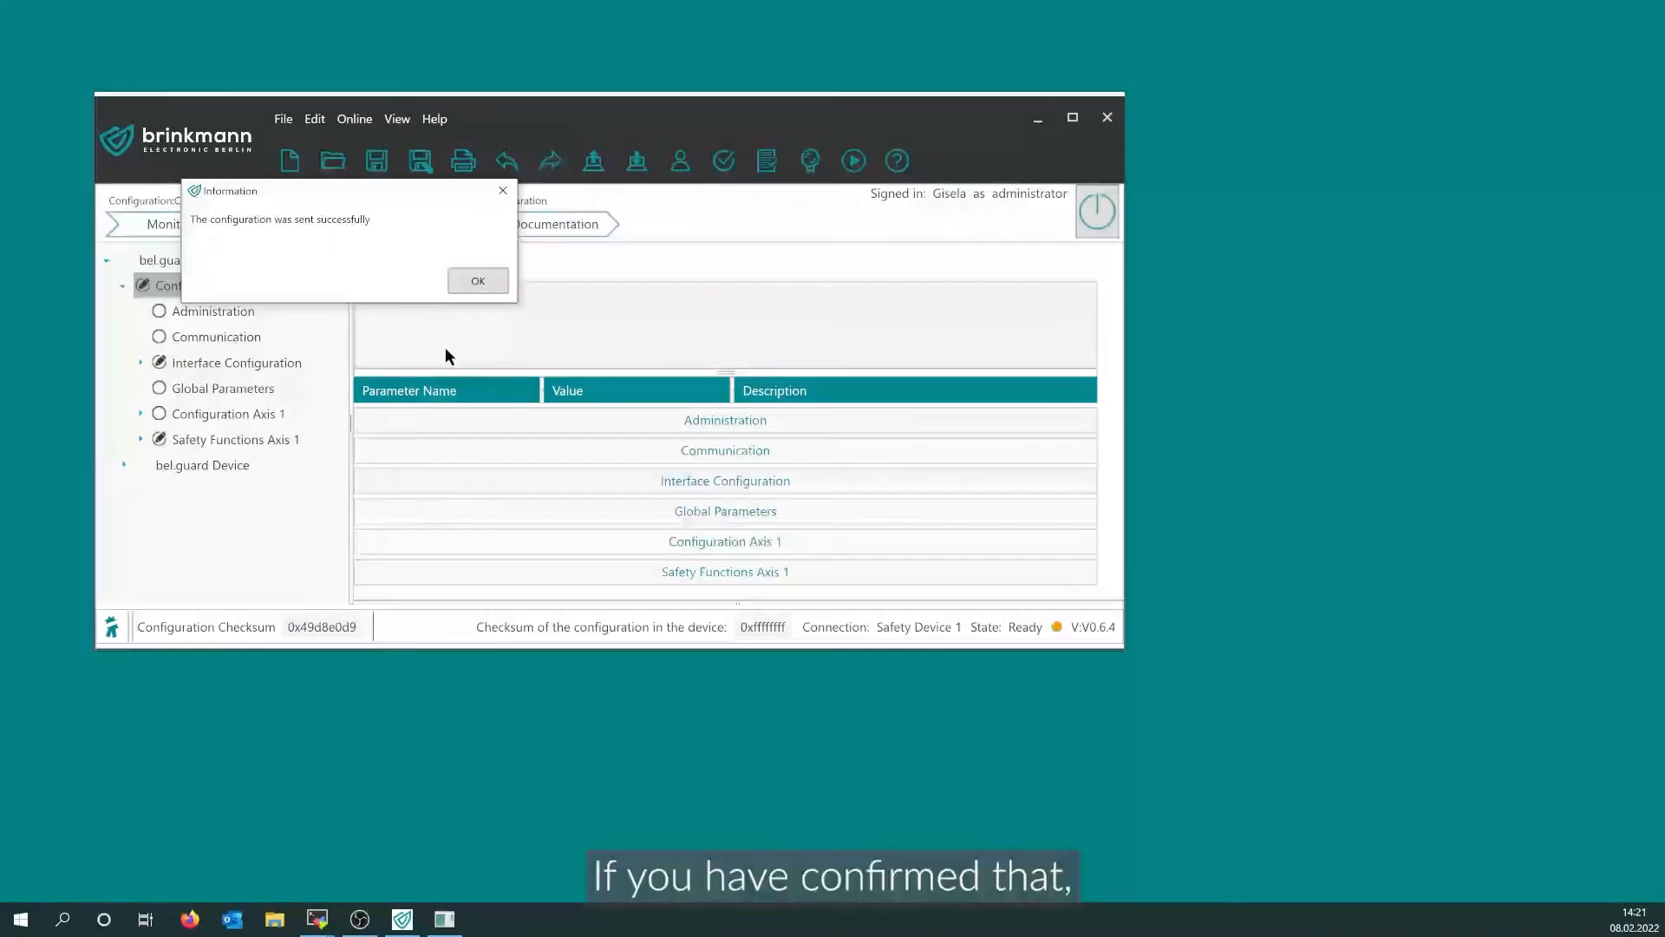
left_click(466, 278)
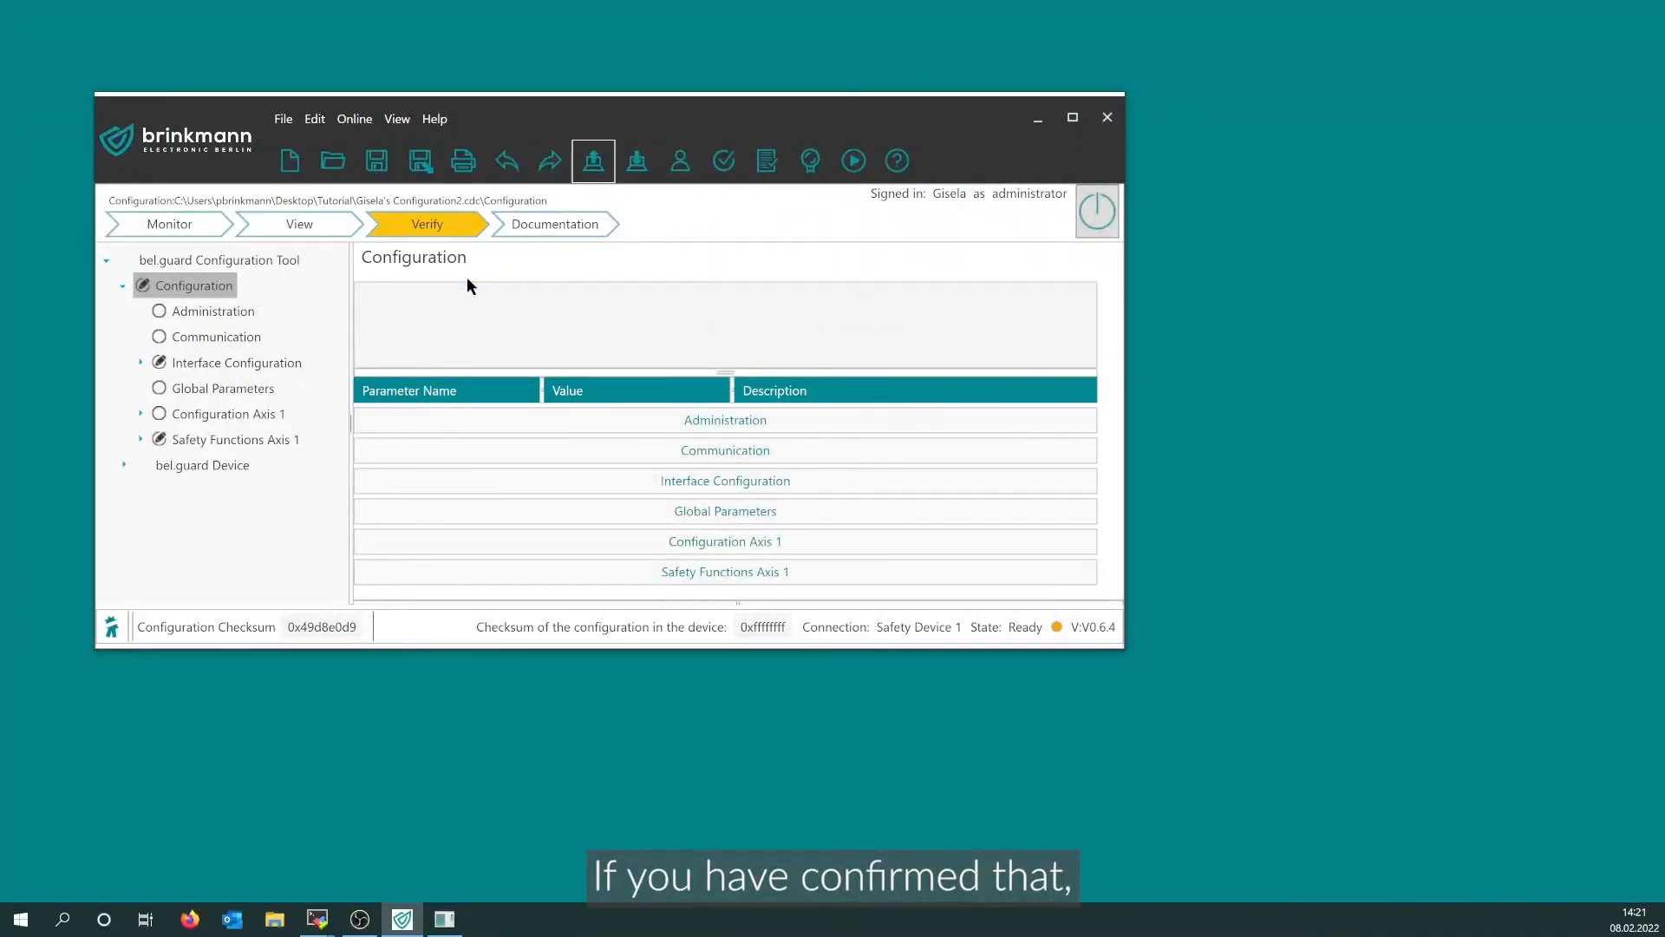
left_click(854, 162)
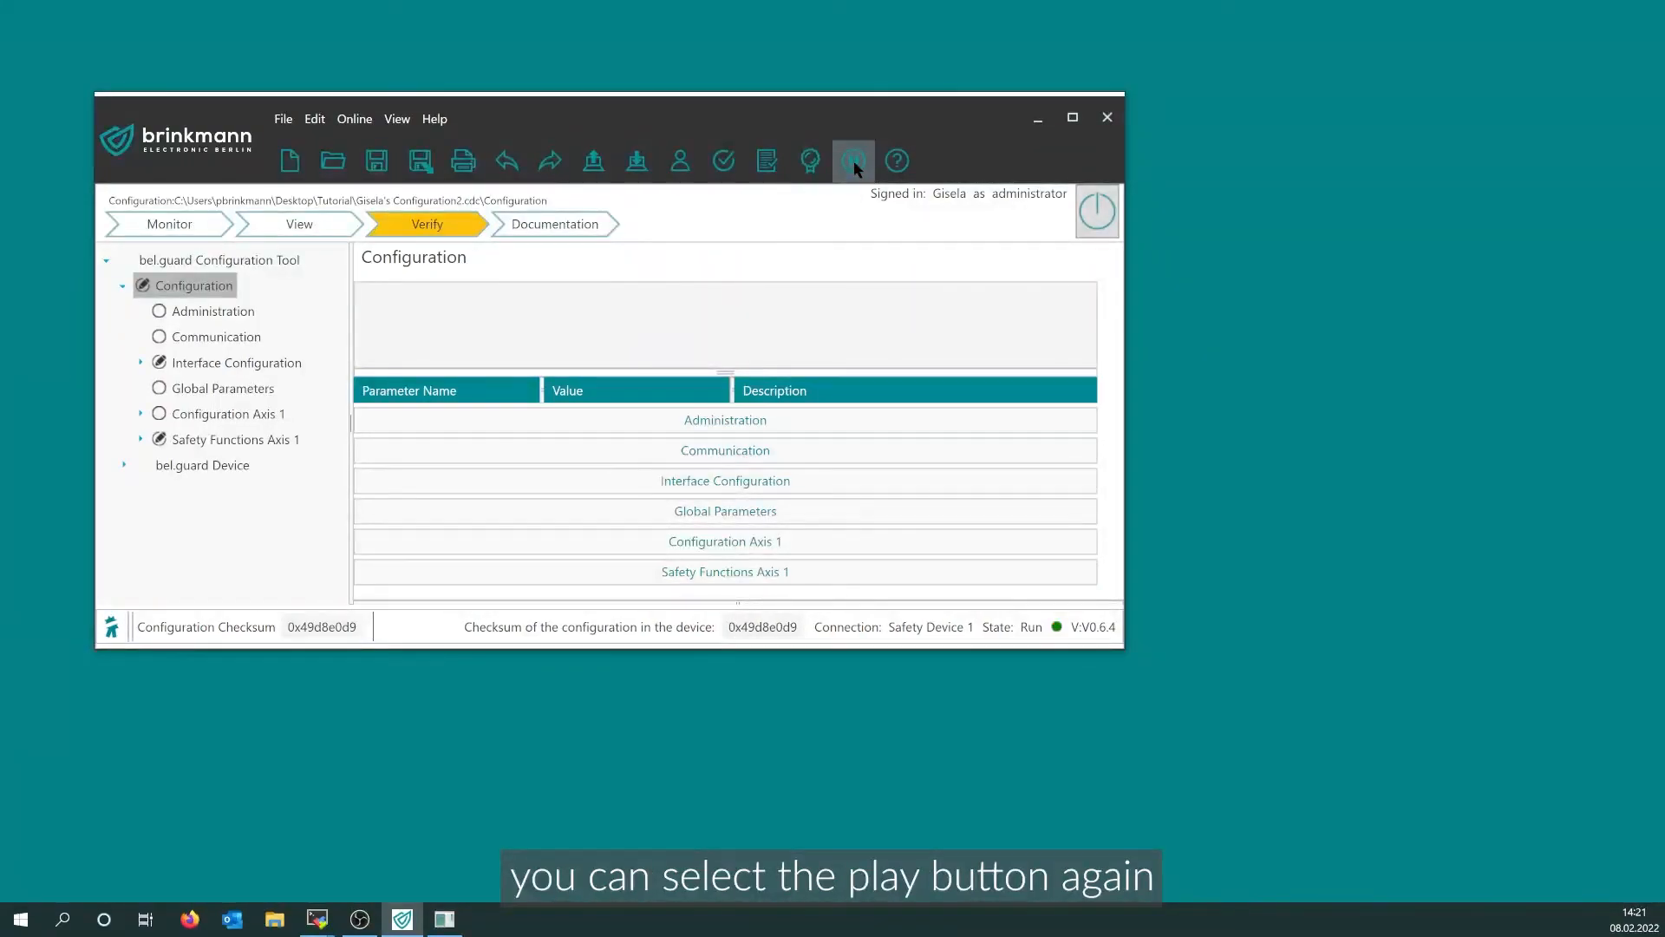